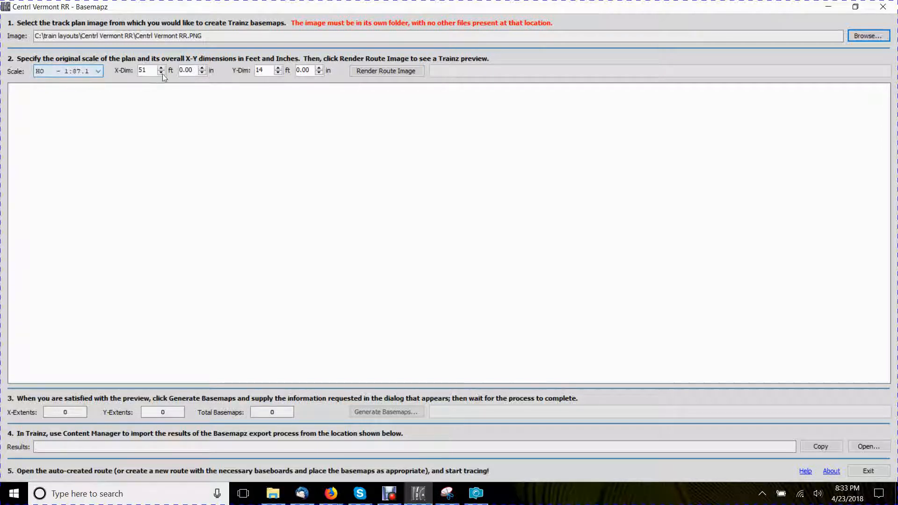
# - Set the track plan dimensions to 8 ft in X and 4 ft in Y, and render the route image preview
pyautogui.moveTo(148, 71); pyautogui.dragTo(134, 69)
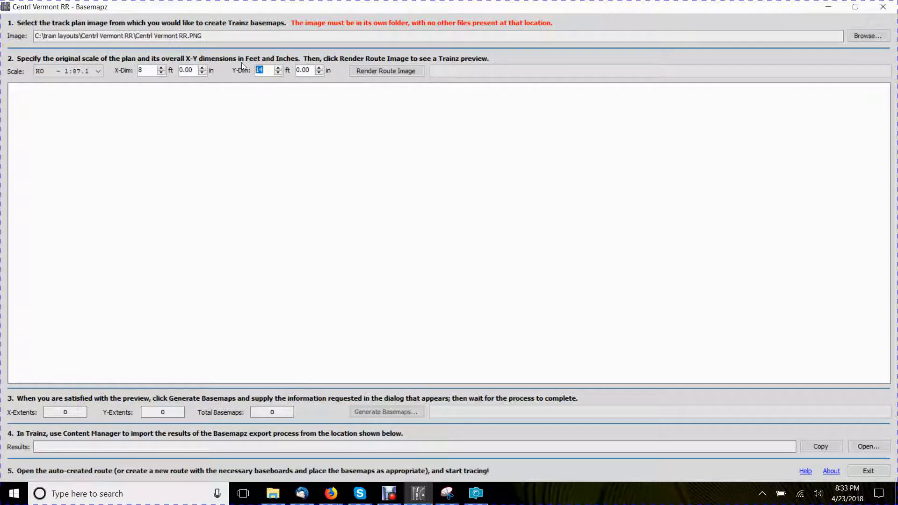
pyautogui.write('4')
pyautogui.click(390, 71)
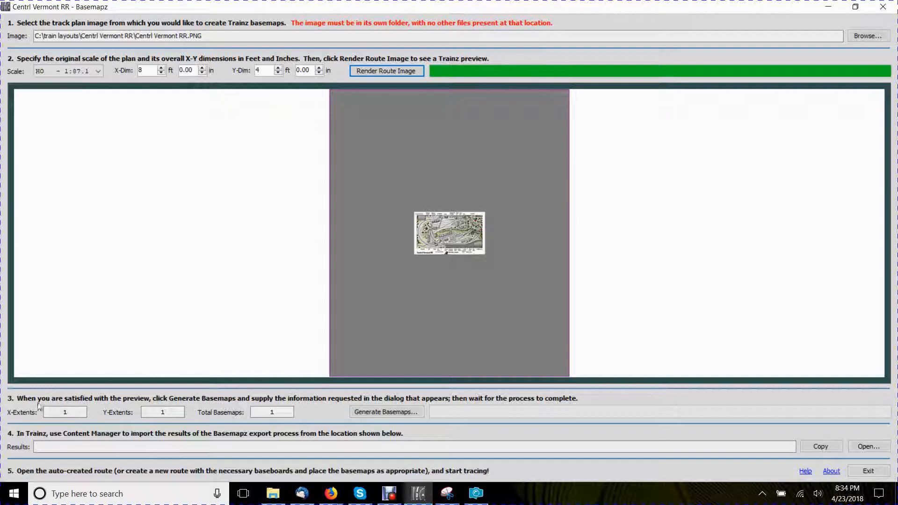
# - Generate the basemaps with starting content ID 300006 and a basic Trainz route with content ID 30008
pyautogui.click(386, 412)
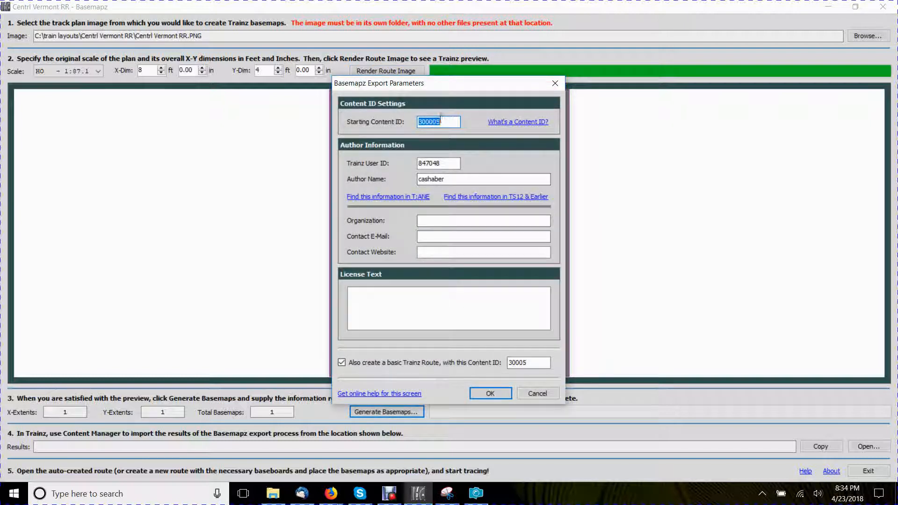
pyautogui.click(456, 123)
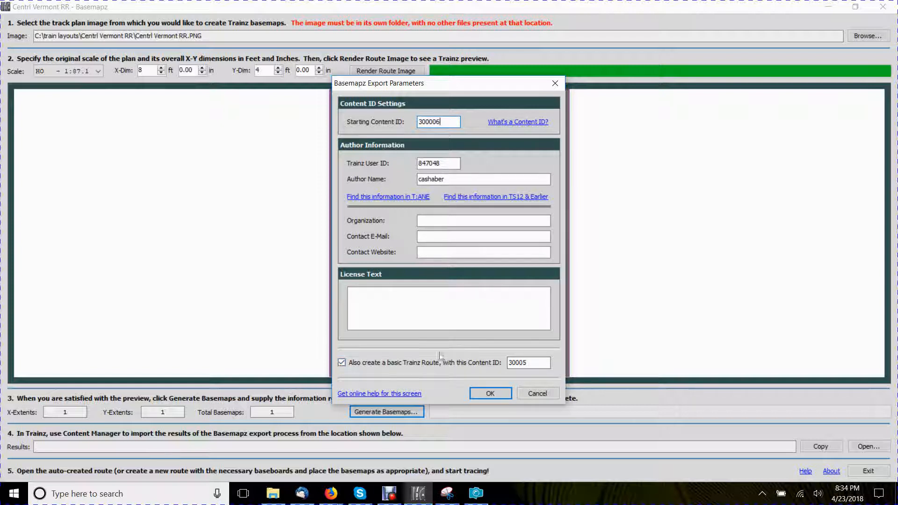
pyautogui.click(528, 362)
pyautogui.press('BackSpace')
pyautogui.write('8')
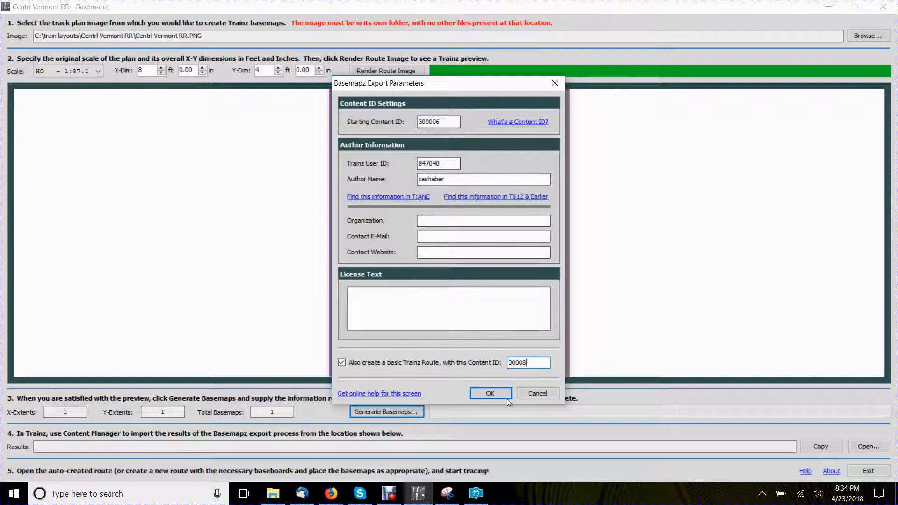
pyautogui.click(484, 394)
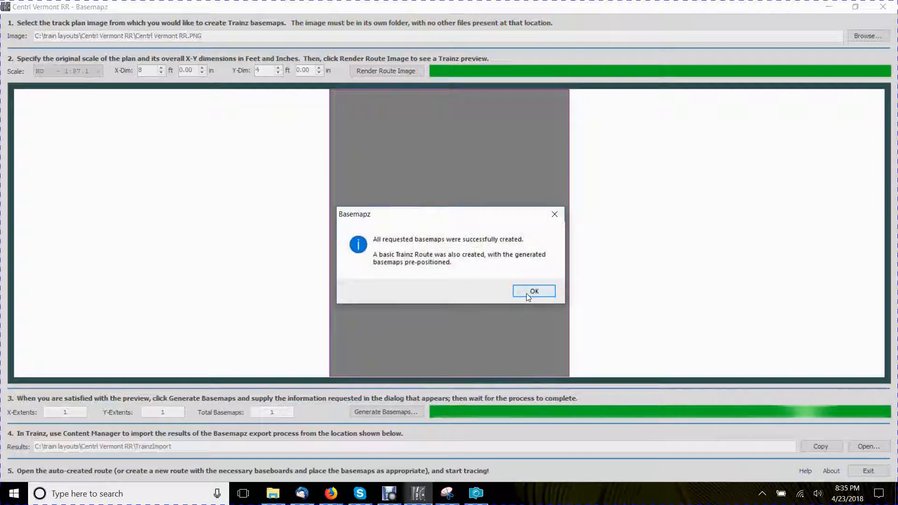
pyautogui.click(528, 292)
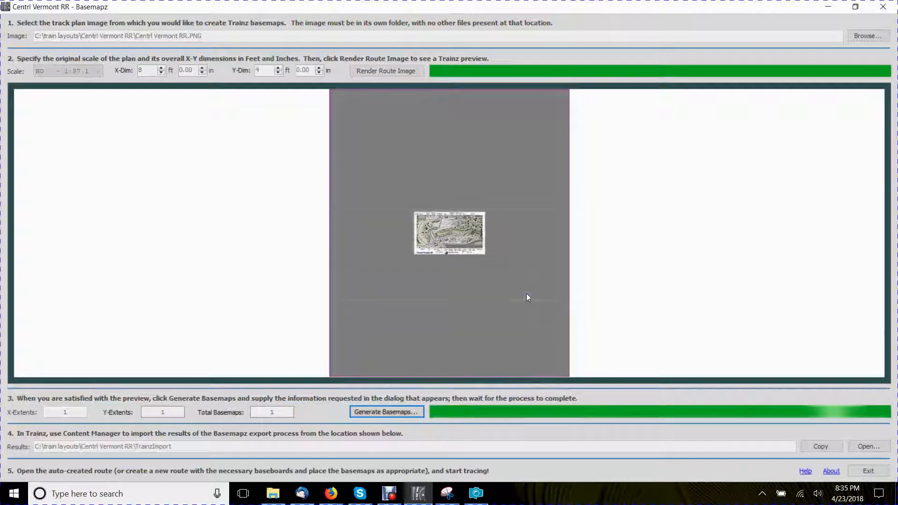
# - Open the export results folder and launch T:ANE from the desktop
pyautogui.click(866, 446)
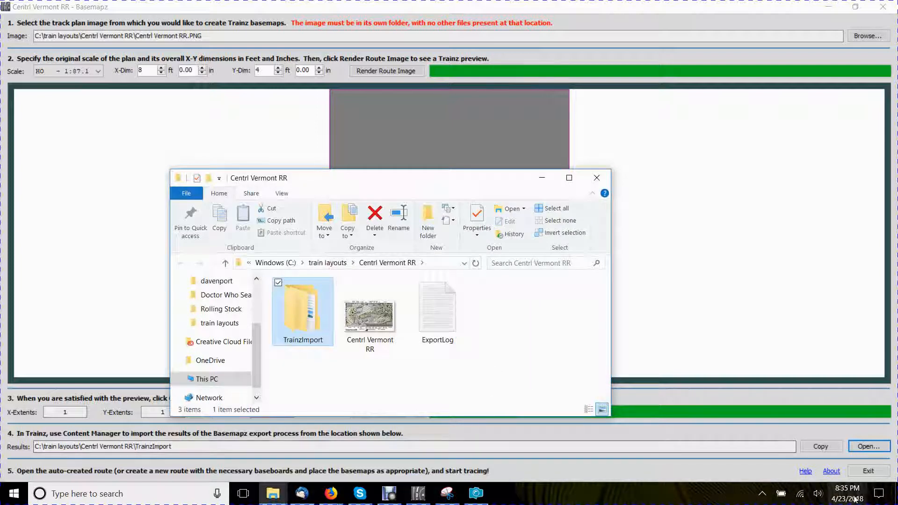
pyautogui.click(896, 495)
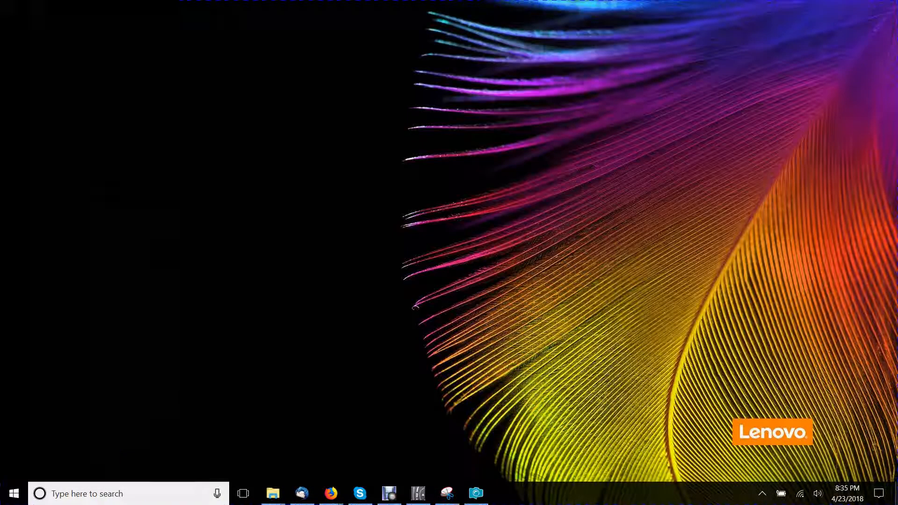
pyautogui.doubleClick(167, 95)
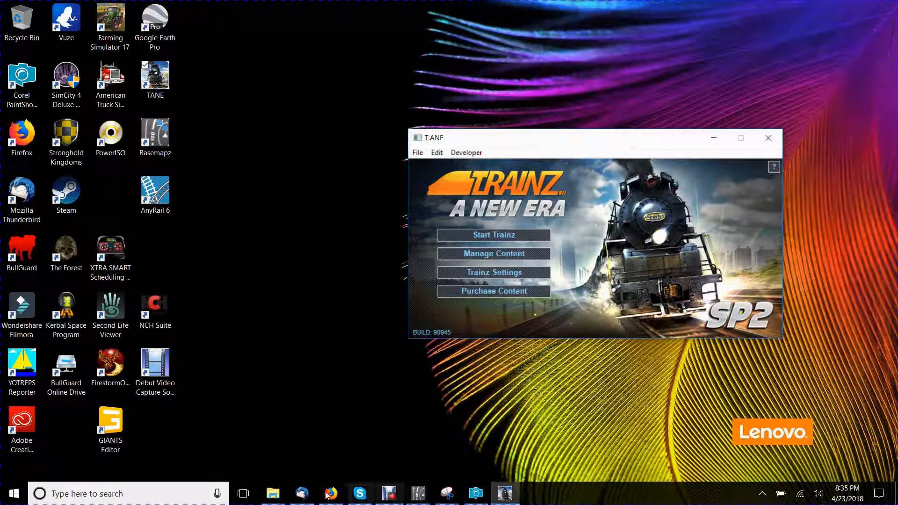
# - Bring the Centrl Vermont RR folder window back up and move it clear of the T:ANE launcher
pyautogui.click(273, 495)
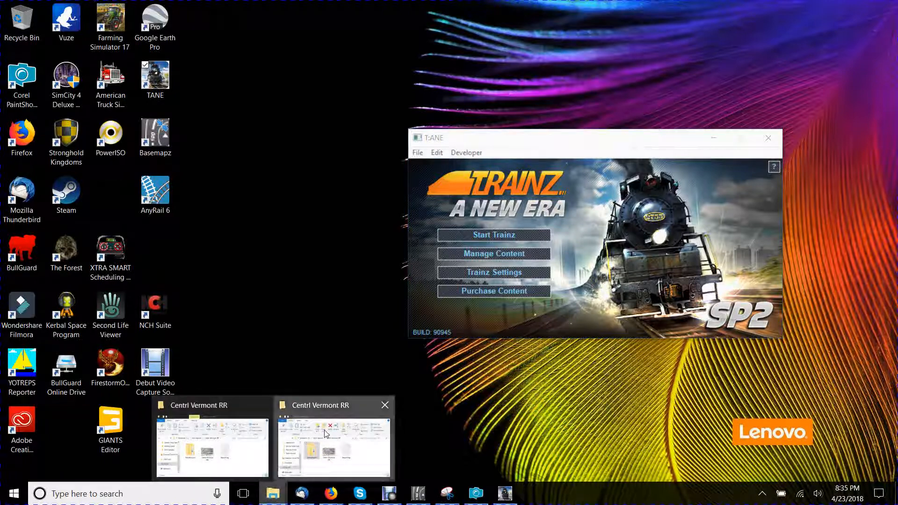
pyautogui.click(325, 435)
pyautogui.moveTo(434, 183); pyautogui.dragTo(380, 40)
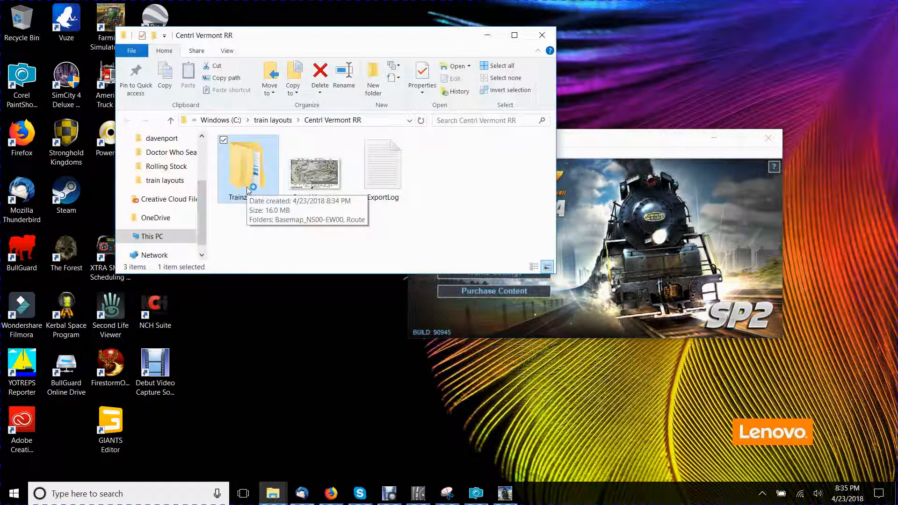
# - Open content management from the T:ANE launcher and filter the content list to Download Station
pyautogui.click(590, 142)
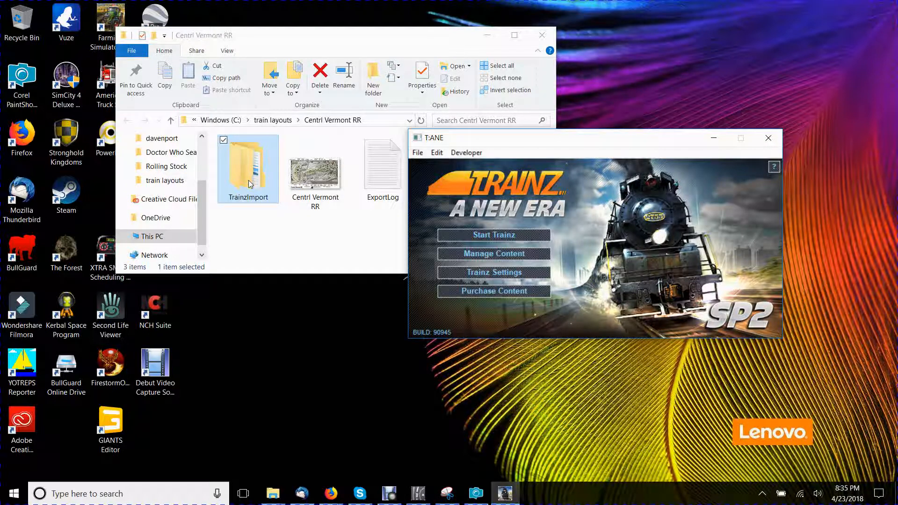
pyautogui.click(515, 259)
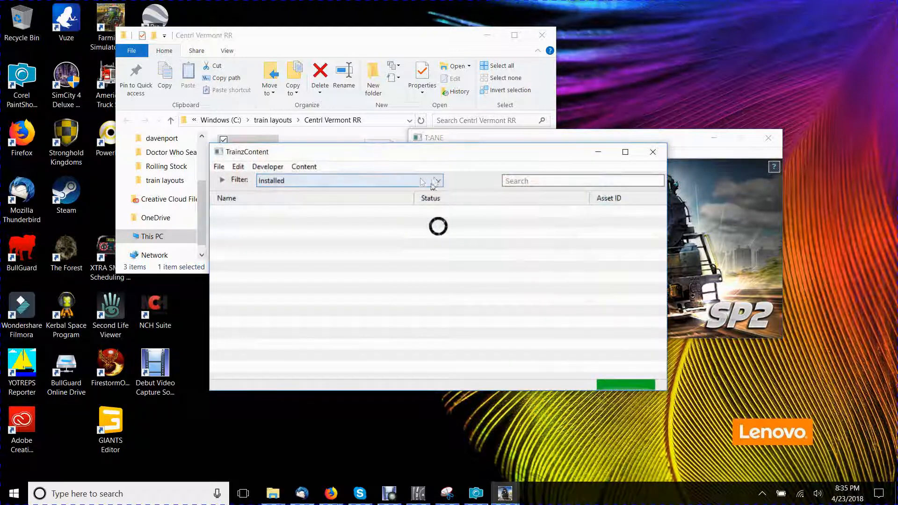
pyautogui.click(437, 181)
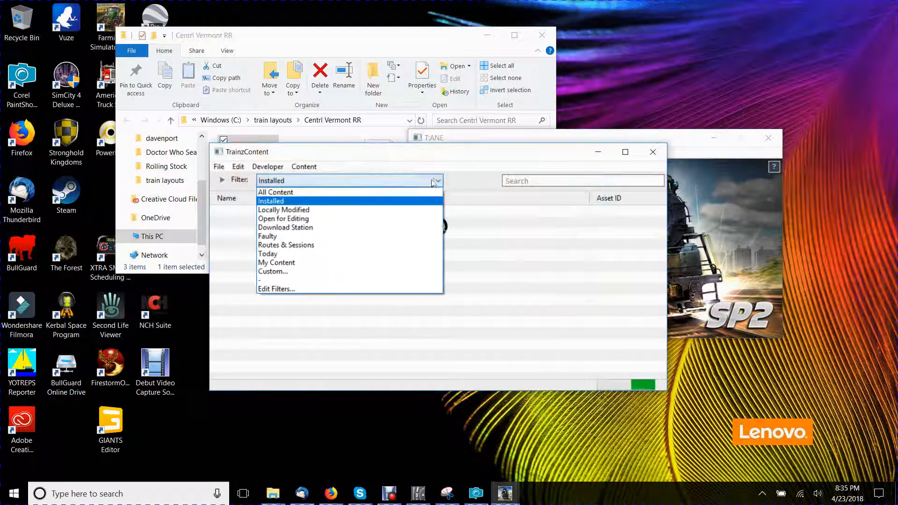
pyautogui.click(316, 228)
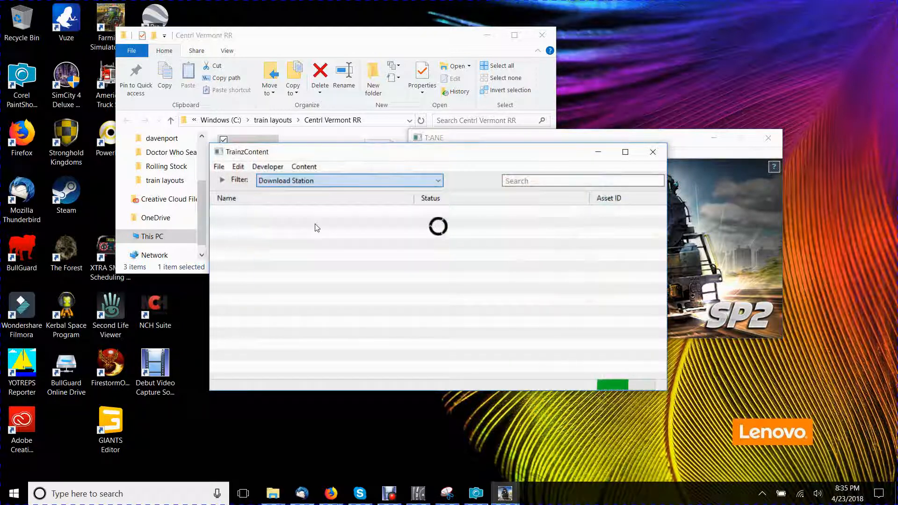
# - Import the TrainzImport folder into the TrainzContent window and minimize the folder window
pyautogui.click(354, 36)
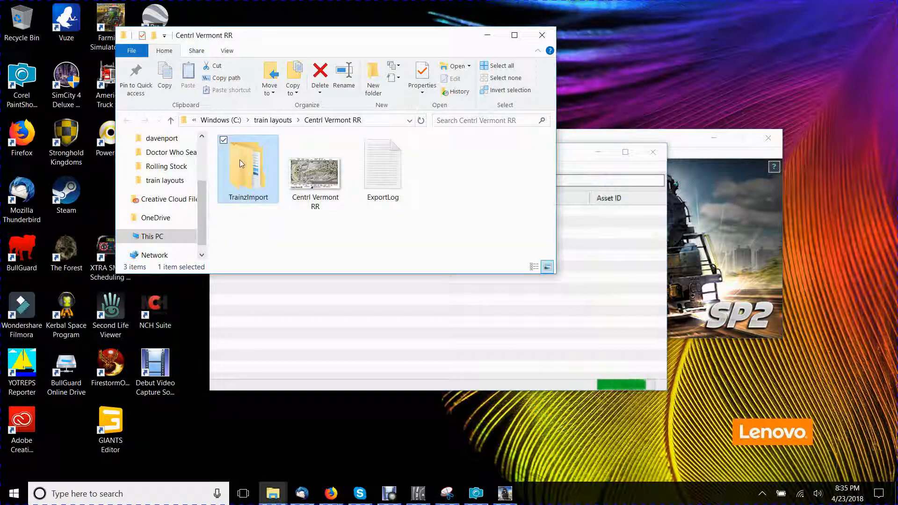
pyautogui.moveTo(247, 206); pyautogui.dragTo(431, 335)
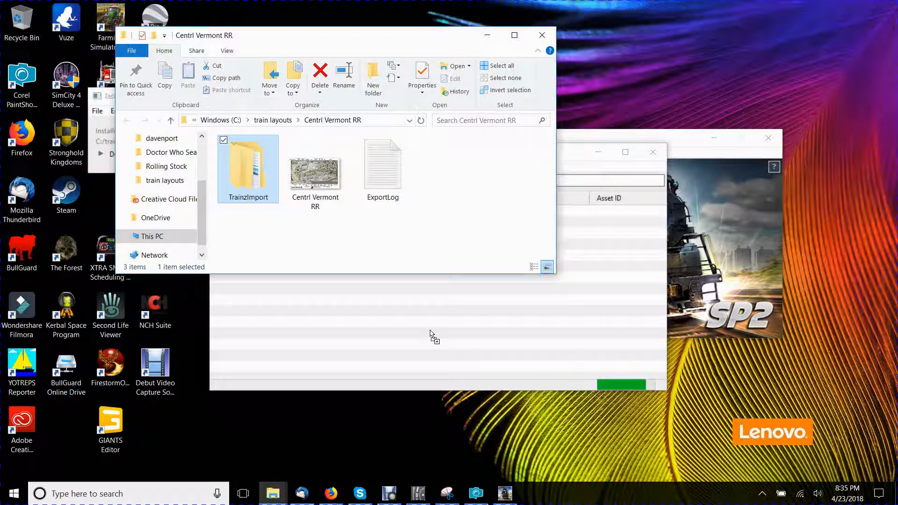
pyautogui.click(487, 35)
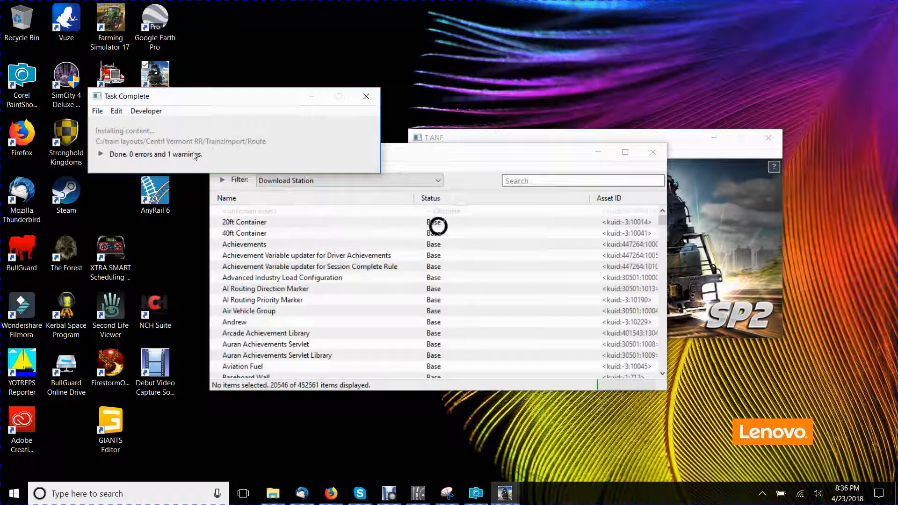
# - Expand the installation log's details and filter the TrainzContent list to Today
pyautogui.click(101, 154)
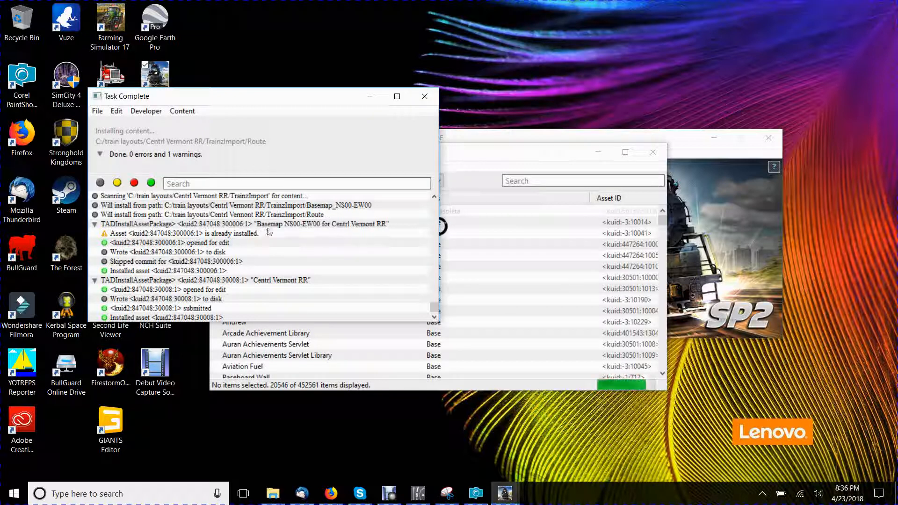
pyautogui.click(470, 157)
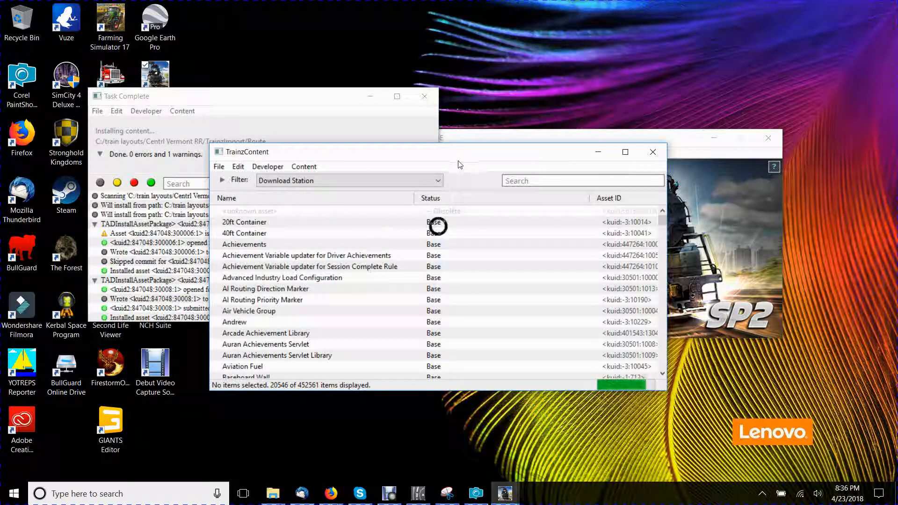
pyautogui.click(437, 182)
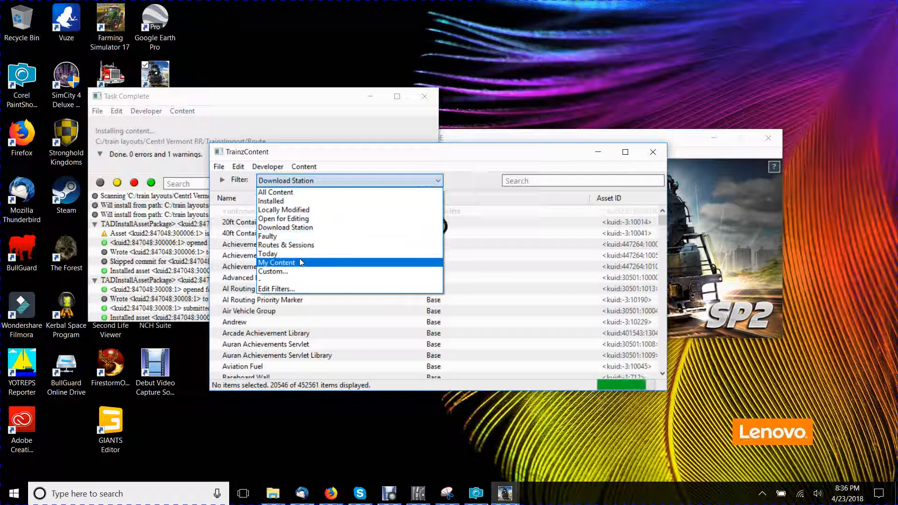
pyautogui.click(301, 256)
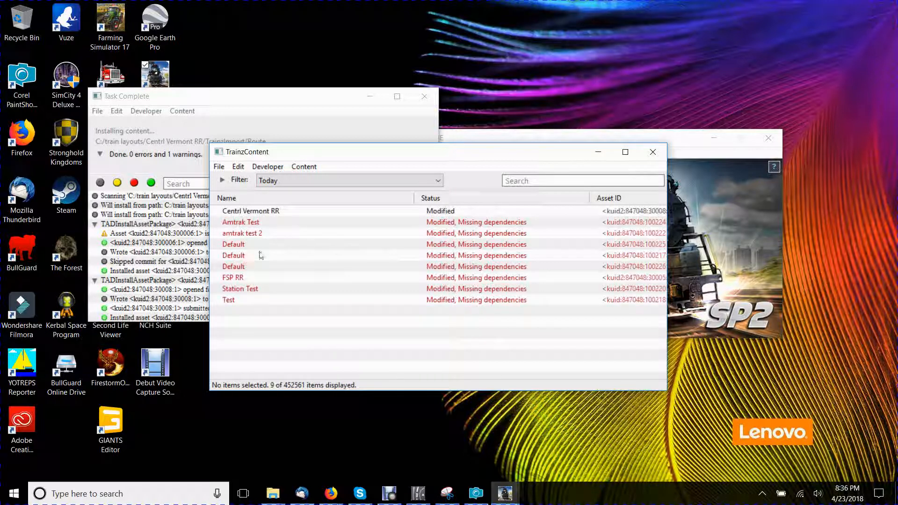
# - Delete the Centrl Vermont RR route from the installed content and close the installation log
pyautogui.click(276, 213)
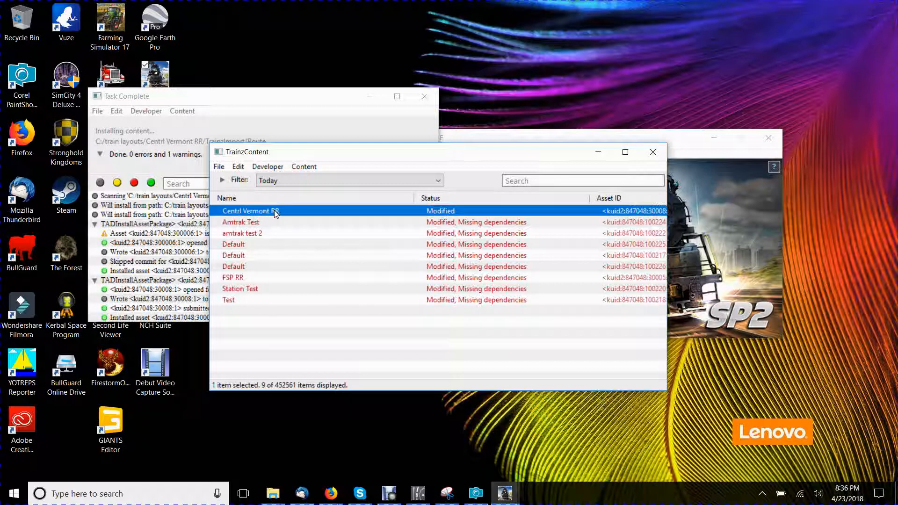
pyautogui.rightClick(276, 213)
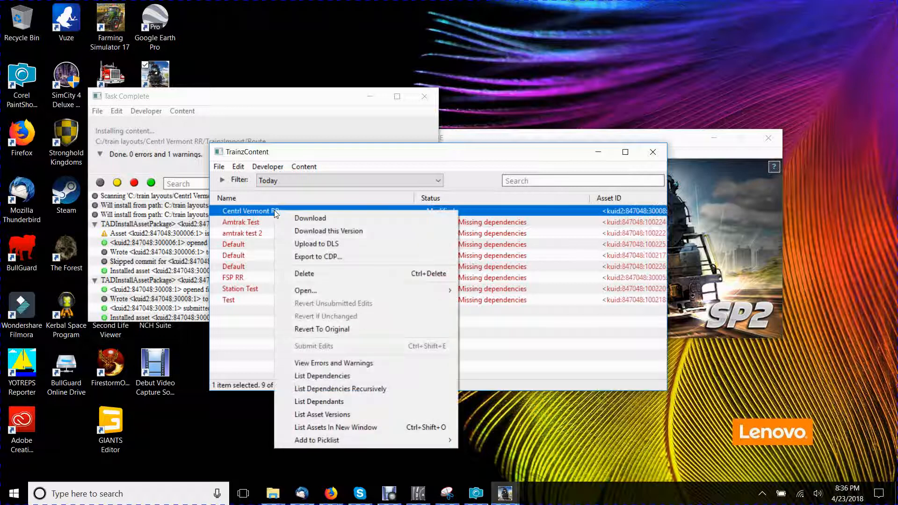
pyautogui.click(334, 274)
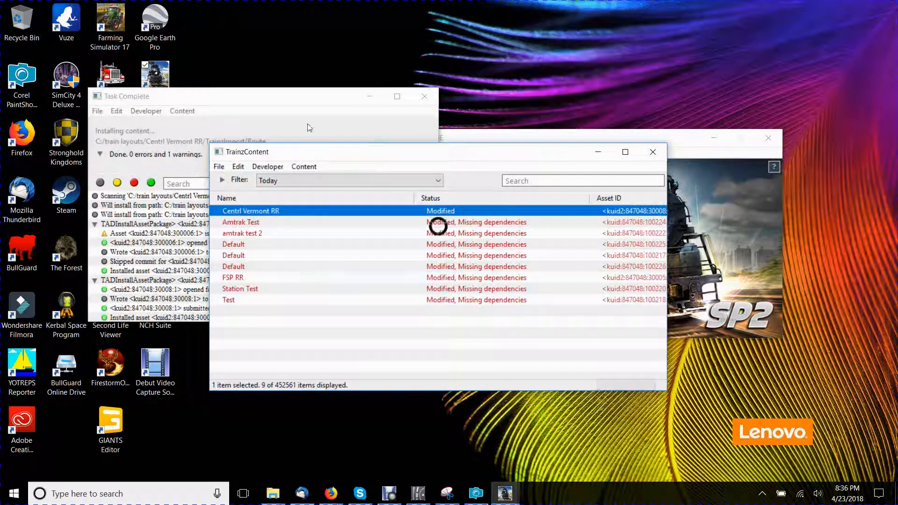
pyautogui.click(425, 97)
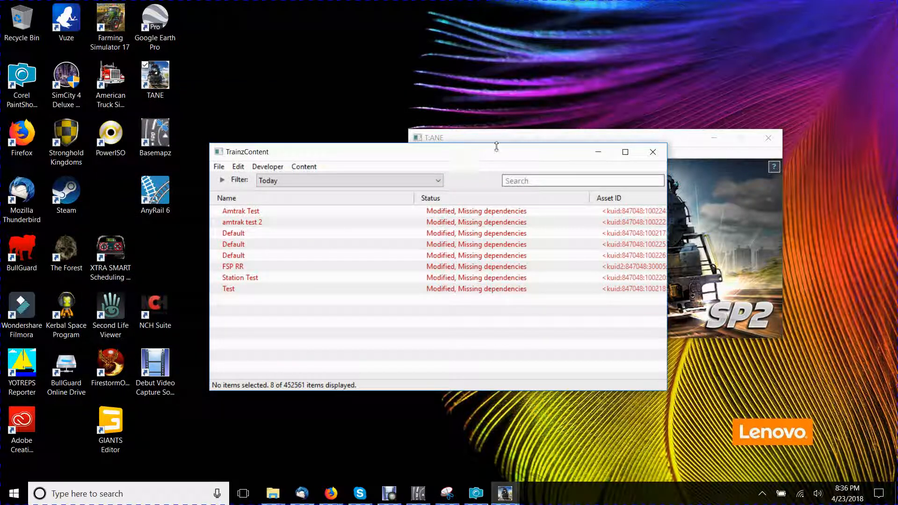
# - Switch to Basemapz and regenerate the basemaps with starting content ID 300009 and route content ID 30009
pyautogui.click(418, 493)
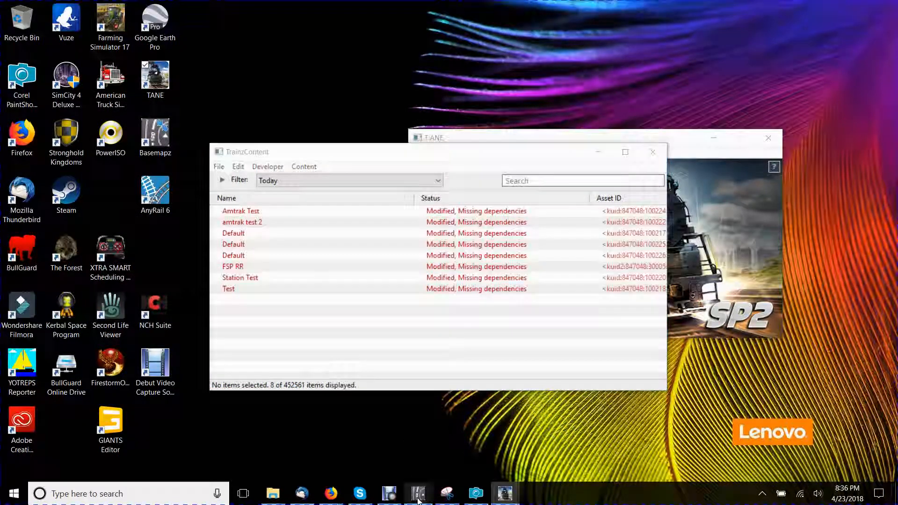
pyautogui.click(390, 415)
pyautogui.click(525, 363)
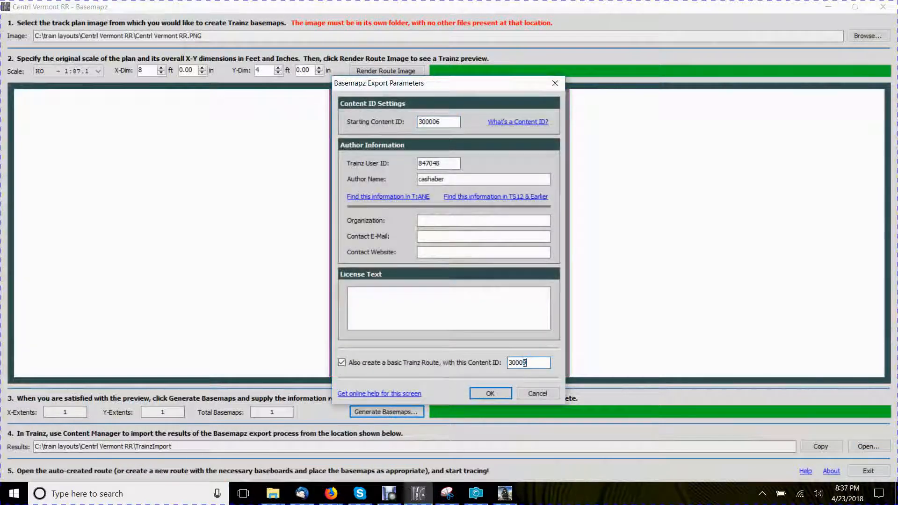
pyautogui.click(439, 121)
pyautogui.press('BackSpace')
pyautogui.write('8')
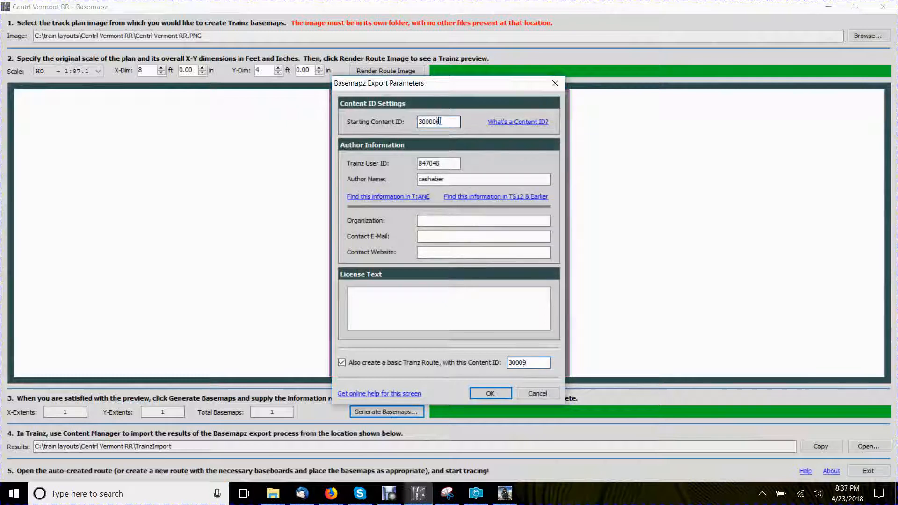
pyautogui.click(490, 393)
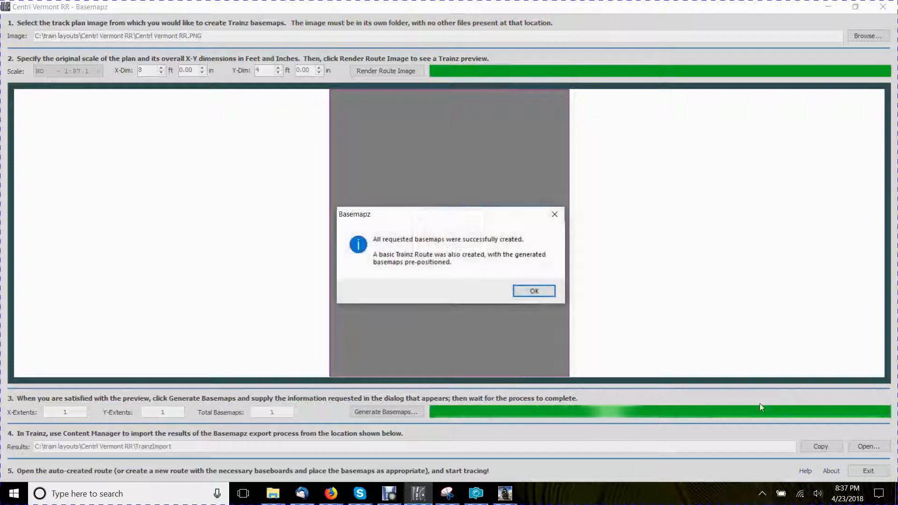
pyautogui.click(544, 291)
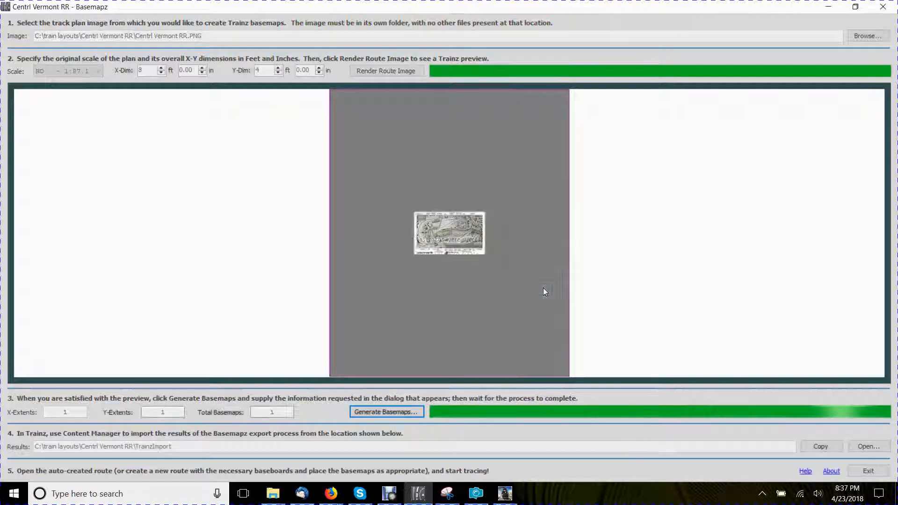
# - Open the results folder and delete the TrainzImport folder and ExportLog file from Centrl Vermont RR
pyautogui.click(872, 441)
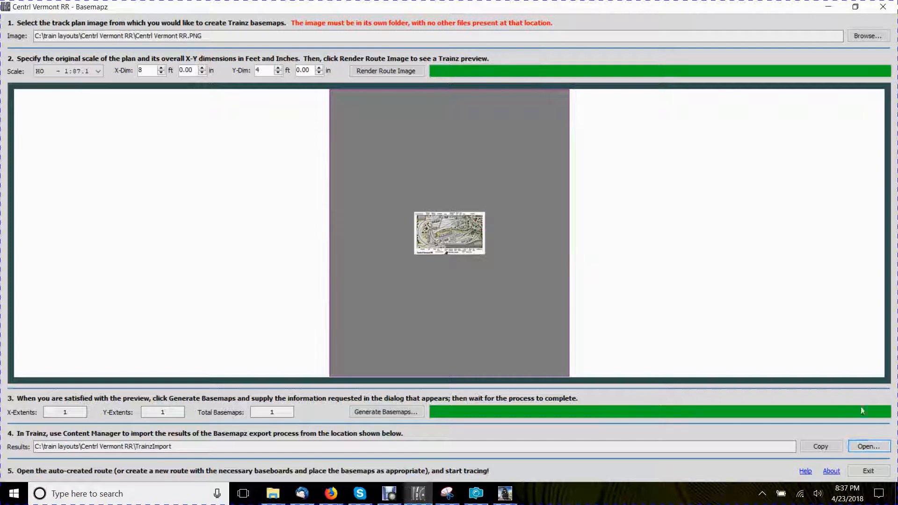
pyautogui.click(829, 6)
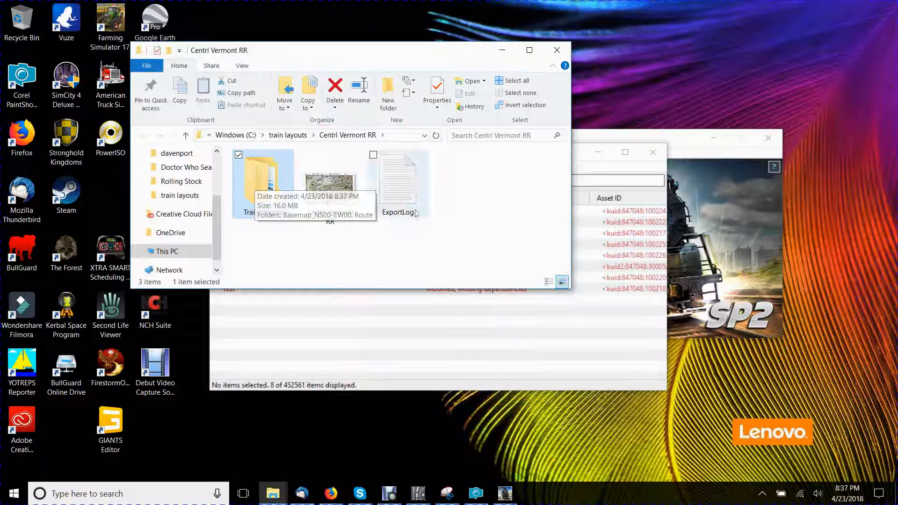
pyautogui.keyDown('ctrl'); pyautogui.click(395, 200); pyautogui.keyUp('ctrl')
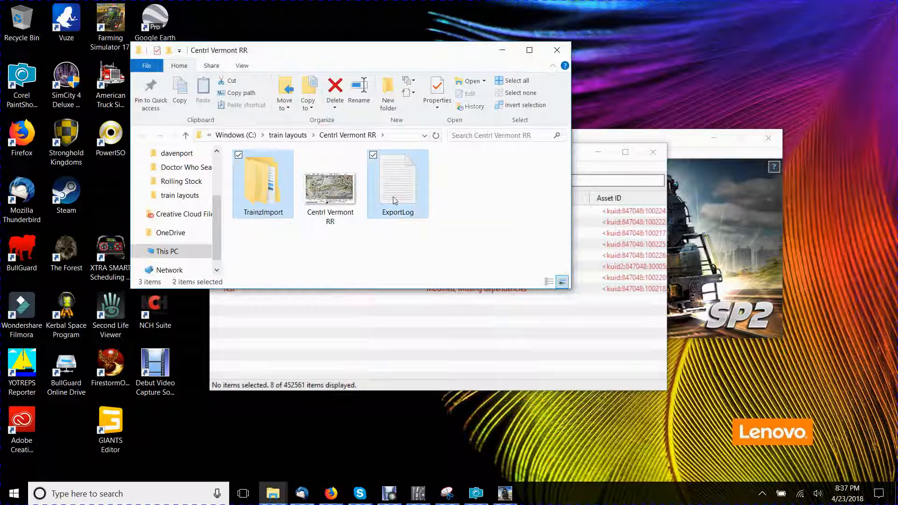
pyautogui.rightClick(394, 198)
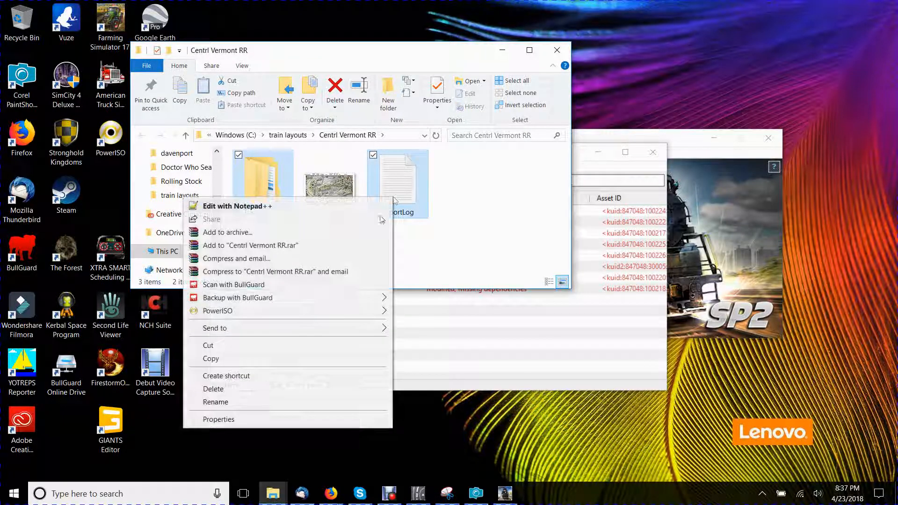
pyautogui.click(272, 390)
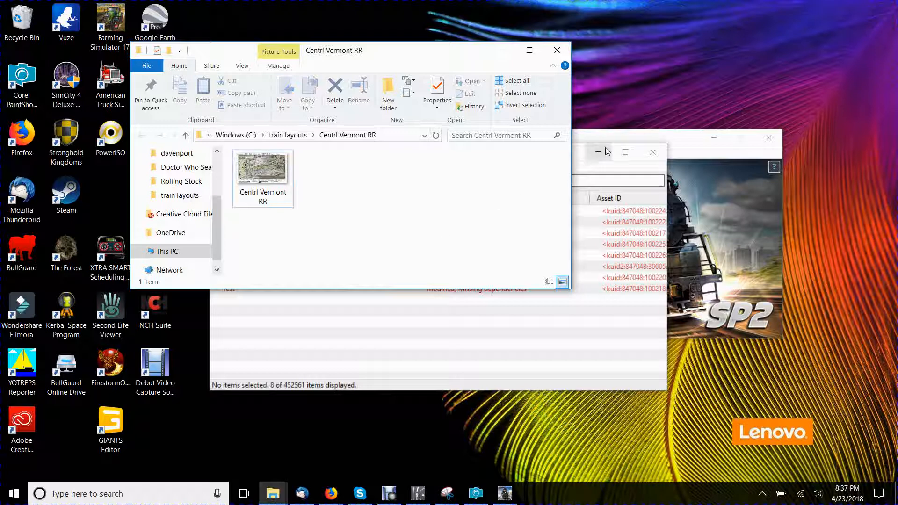
# - Minimize the TrainzContent window and the Centrl Vermont RR folder window
pyautogui.click(588, 174)
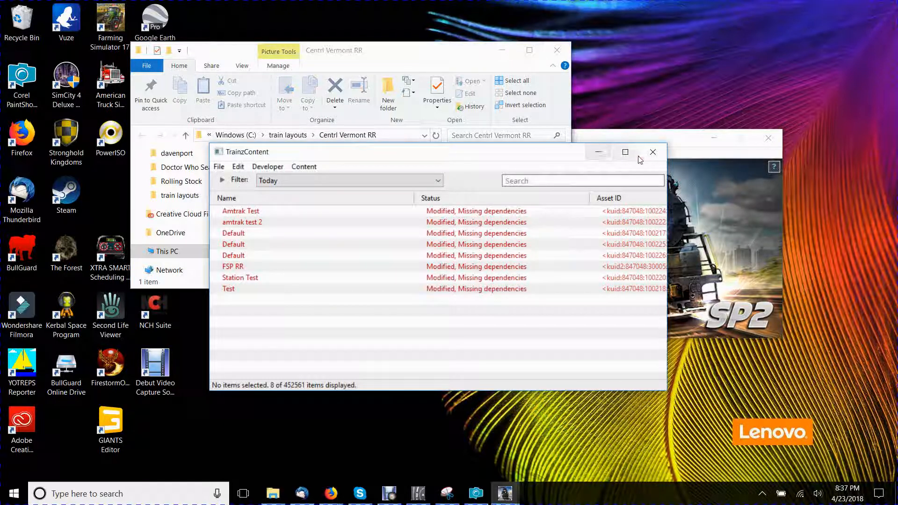
pyautogui.click(599, 152)
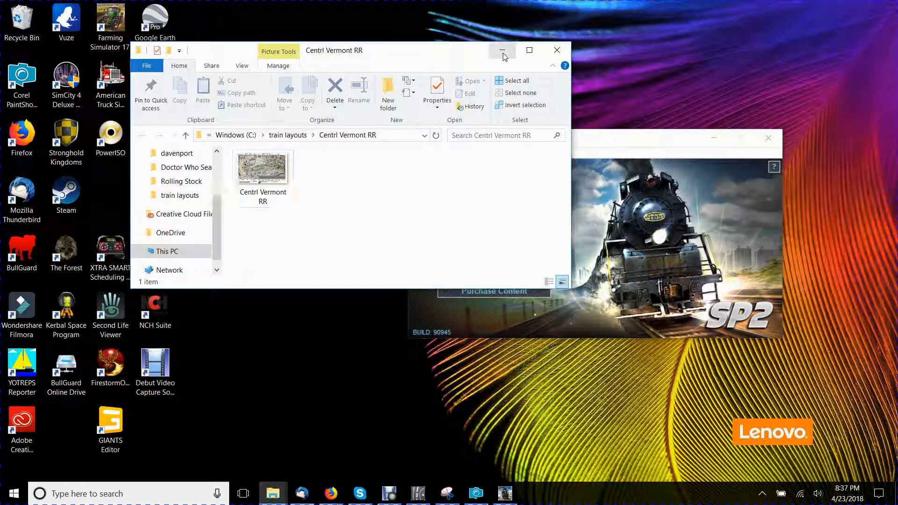
pyautogui.click(502, 56)
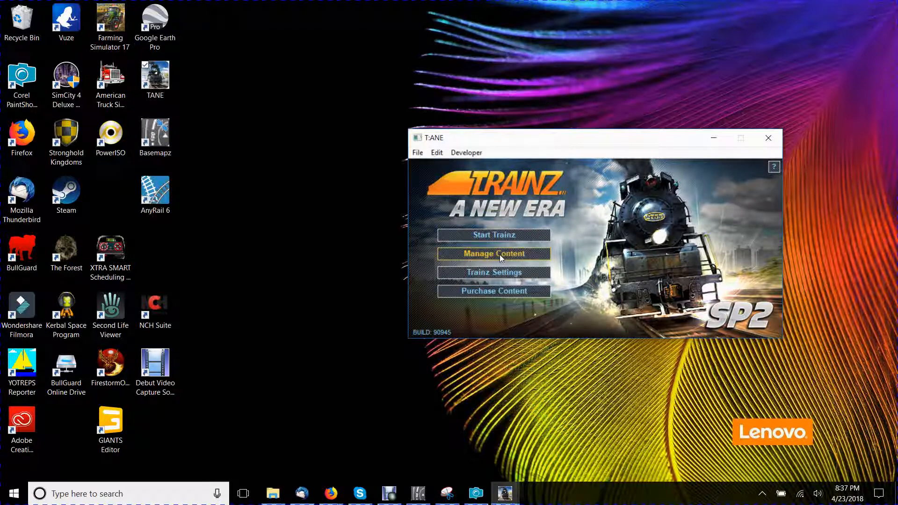
# - Switch back to Basemapz and generate the basemaps again, keeping starting content ID 300009 and a basic route with ID 30009
pyautogui.click(421, 496)
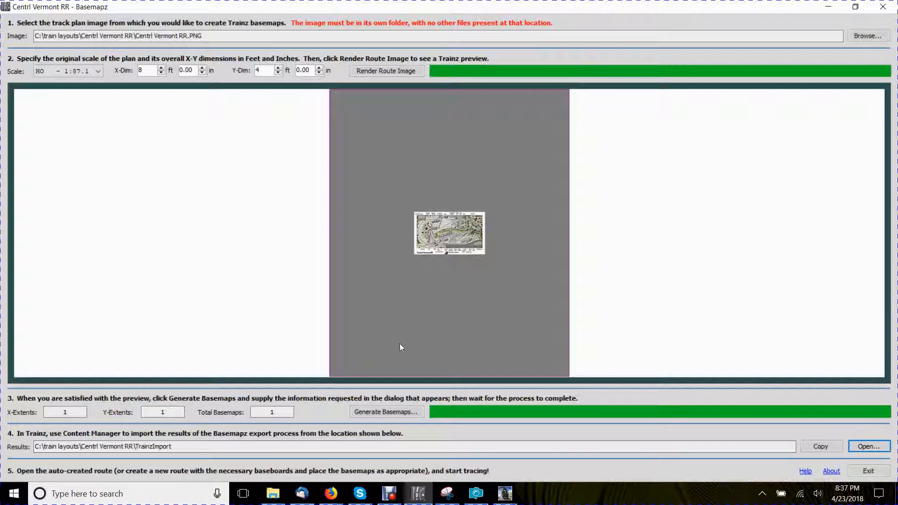
pyautogui.click(386, 412)
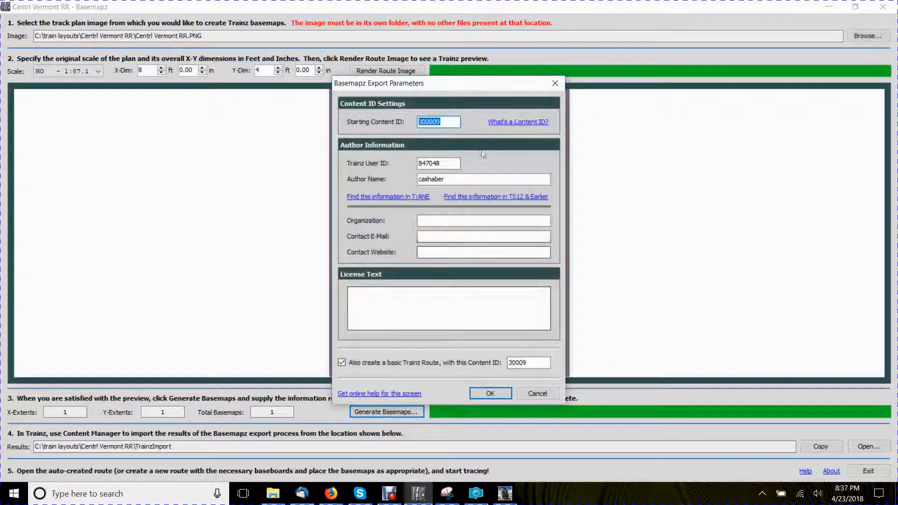
pyautogui.click(496, 396)
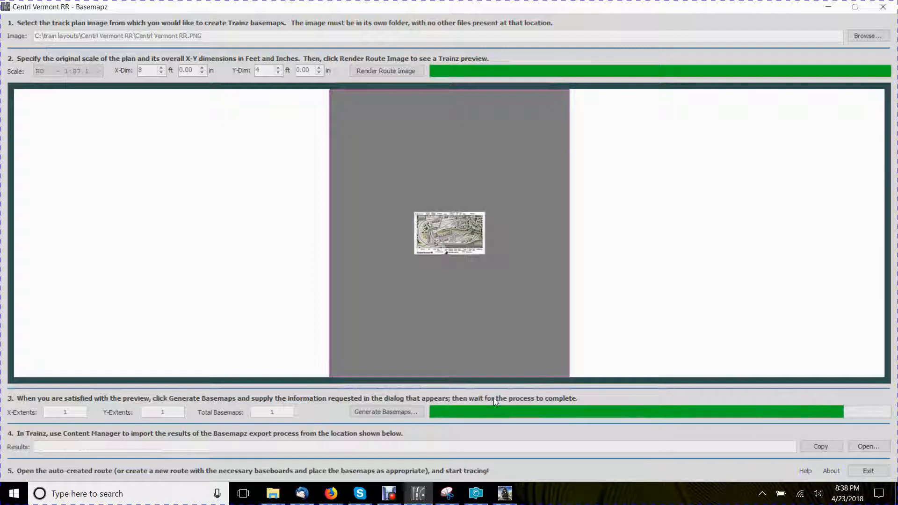
pyautogui.click(544, 292)
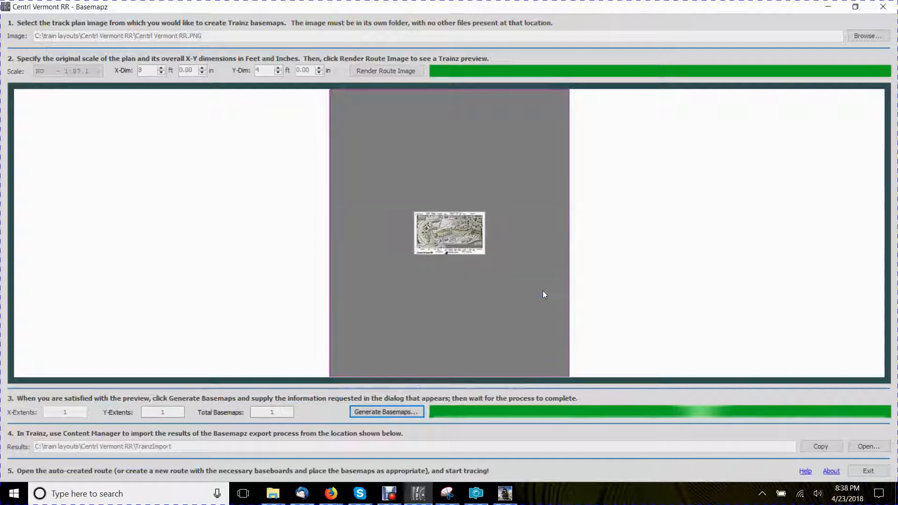
# - Open the results folder, import the new TrainzImport folder into TrainzContent, and close the installation log
pyautogui.click(875, 449)
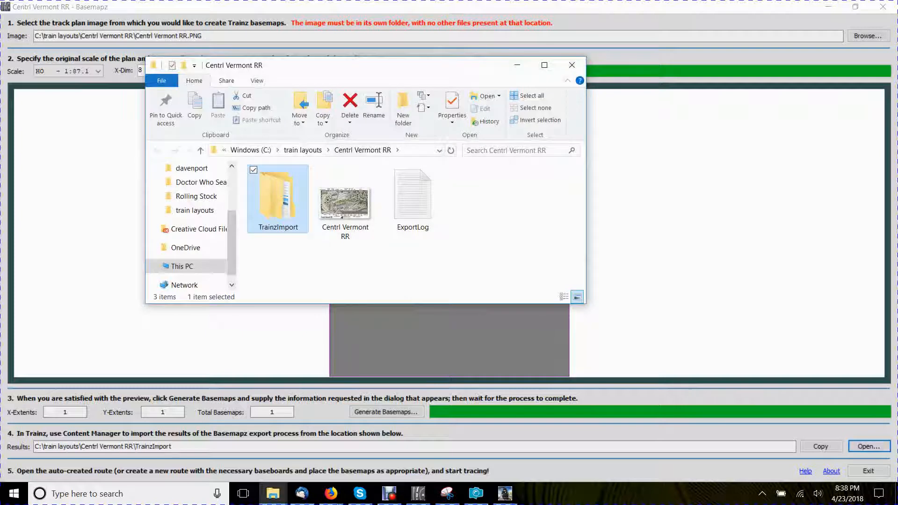
pyautogui.click(505, 494)
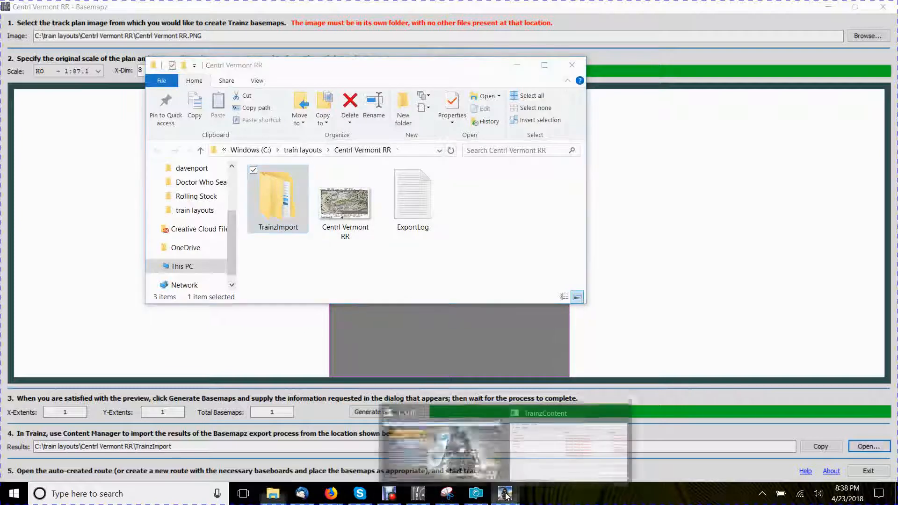
pyautogui.click(533, 453)
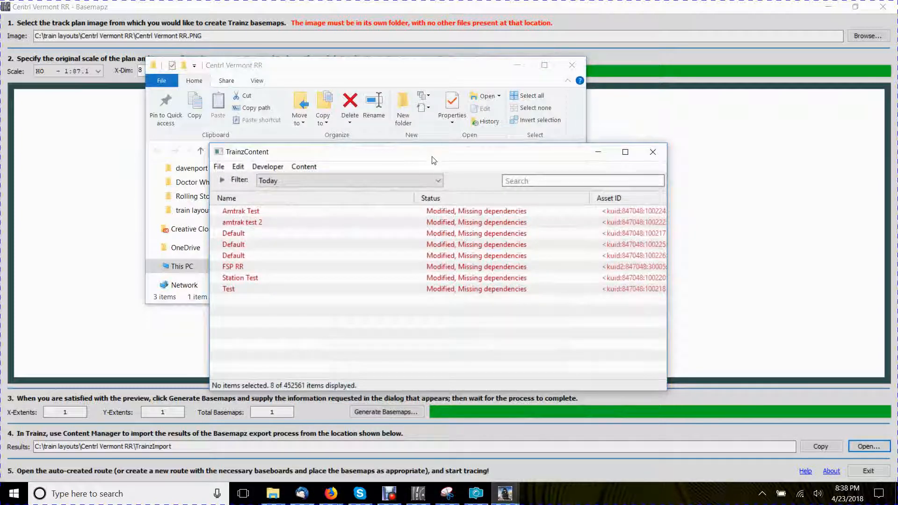
pyautogui.moveTo(431, 160); pyautogui.dragTo(551, 111)
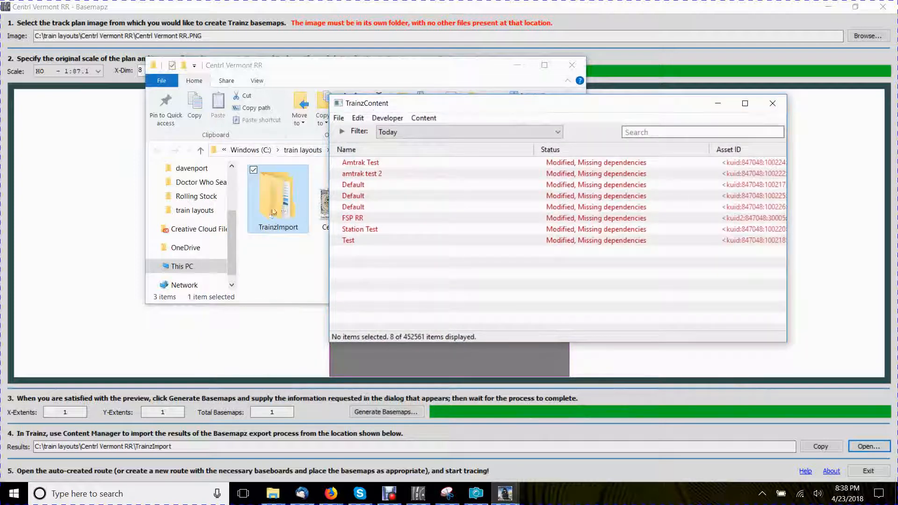
pyautogui.moveTo(282, 198); pyautogui.dragTo(470, 295)
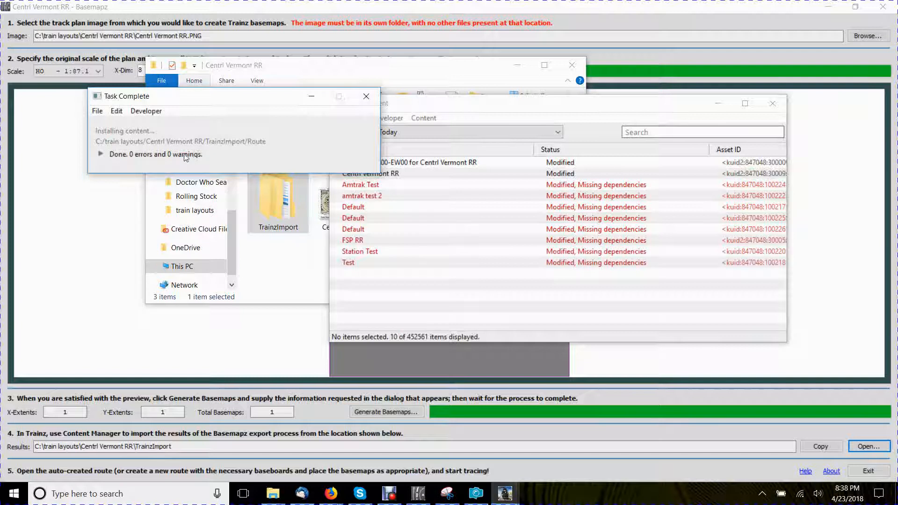
pyautogui.click(366, 96)
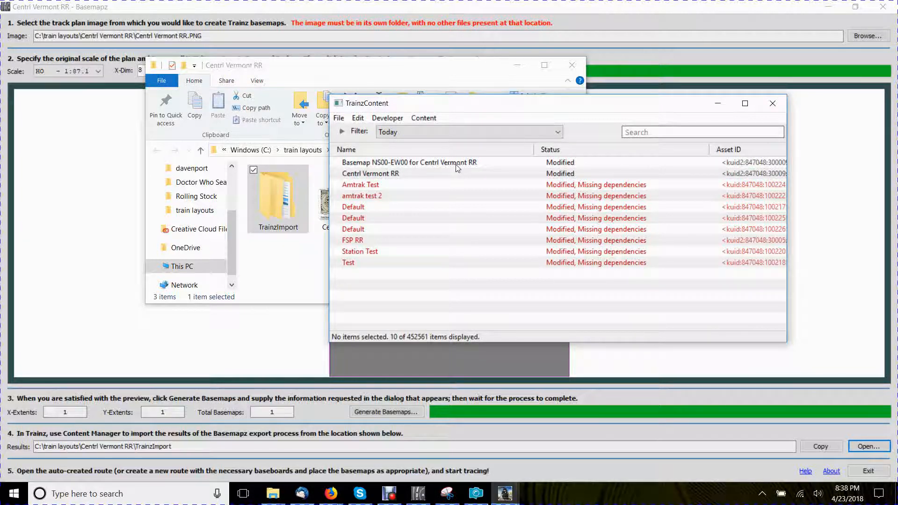
# - Close TrainzContent, minimize Basemapz, and start Trainz from the T:ANE launcher
pyautogui.click(773, 103)
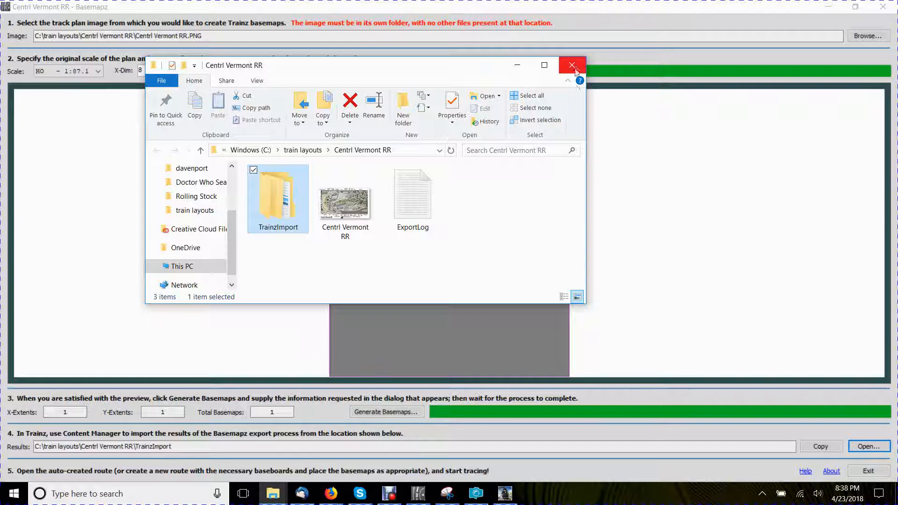
pyautogui.click(829, 7)
pyautogui.click(506, 494)
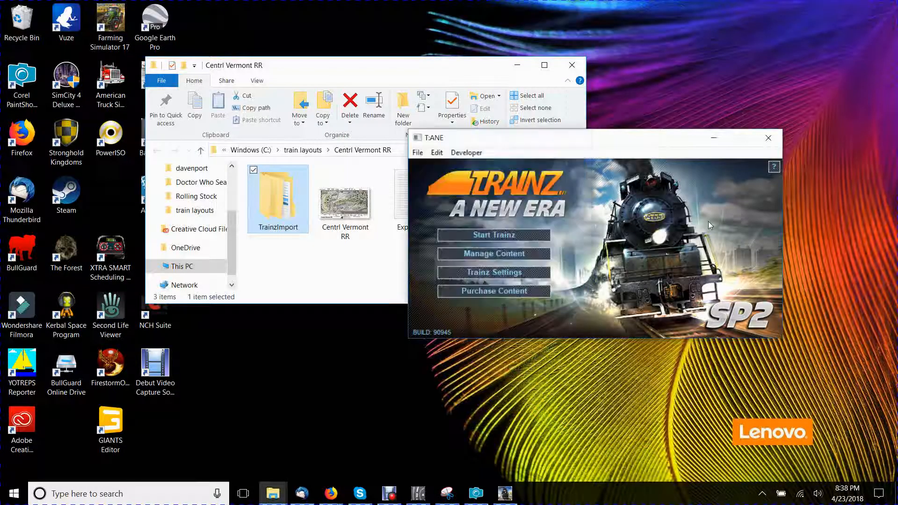
pyautogui.click(482, 237)
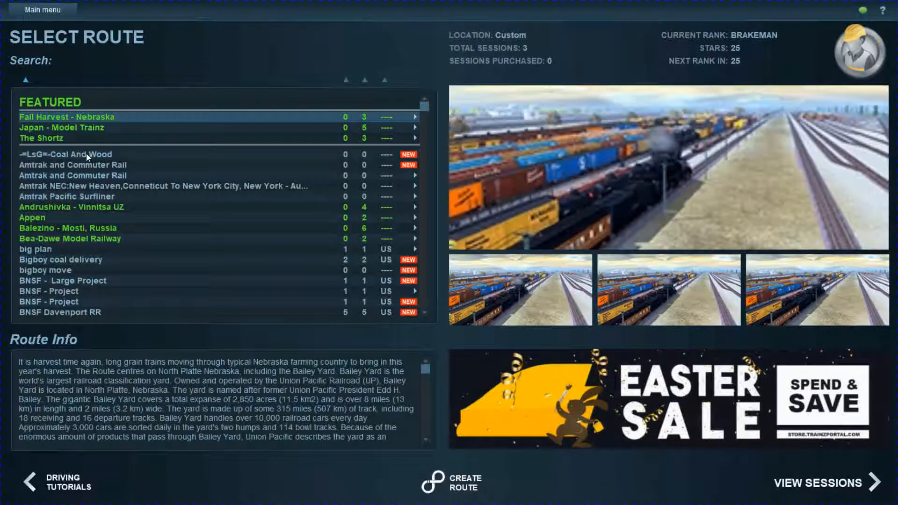
# - Select the Centrl Vermont RR route in the route list and open it for editing
pyautogui.scroll(-5, 86, 167)
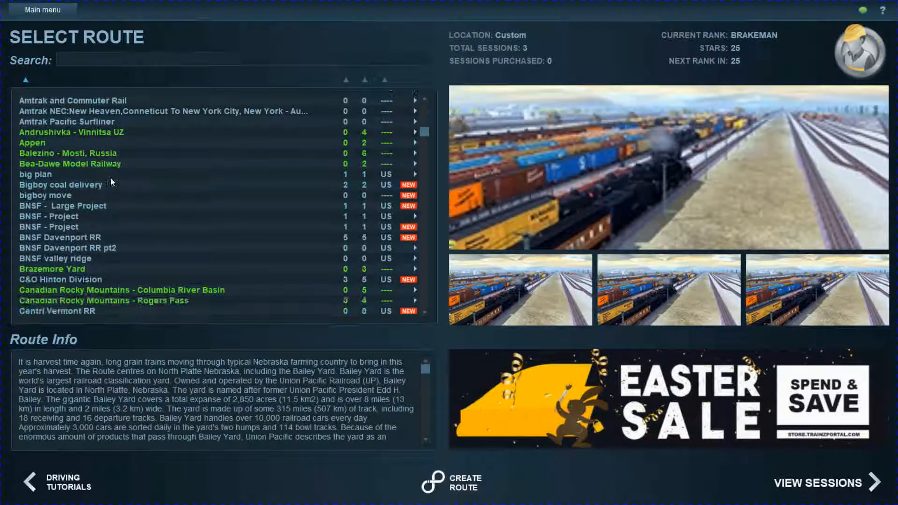
pyautogui.scroll(-1, 70, 252)
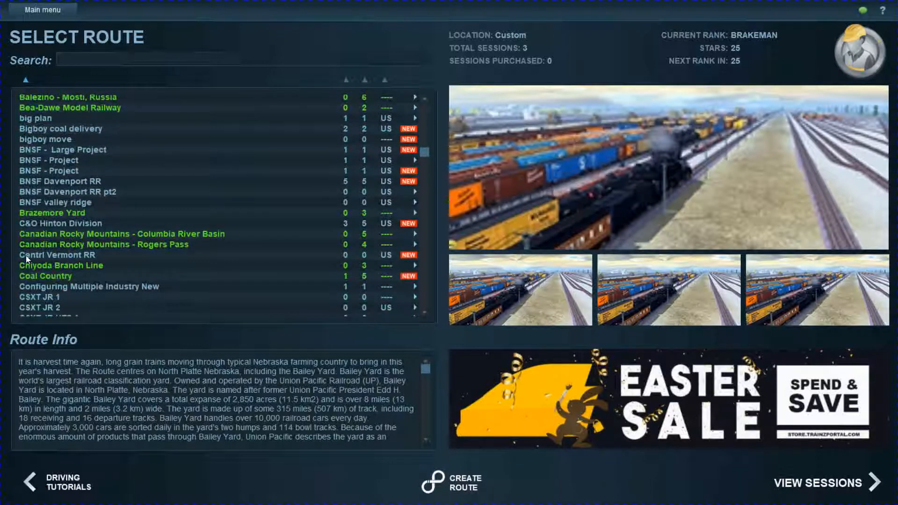
pyautogui.click(54, 256)
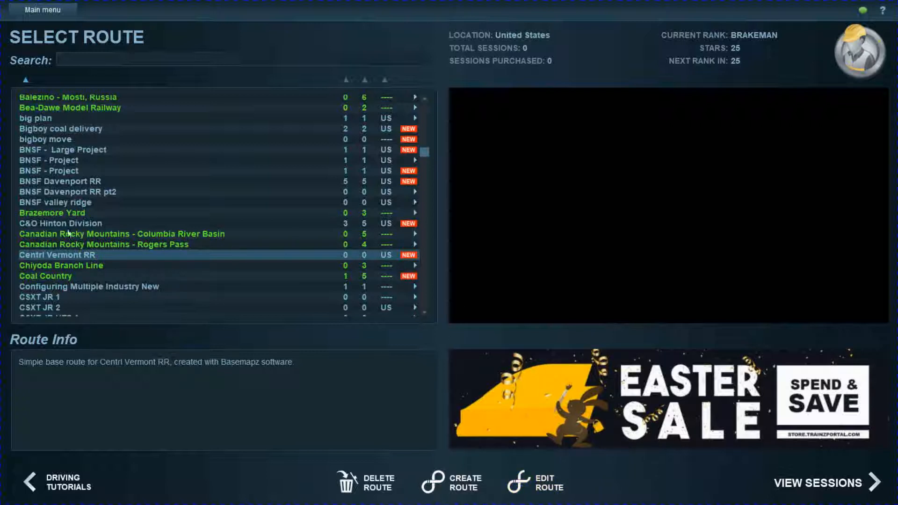
pyautogui.click(520, 496)
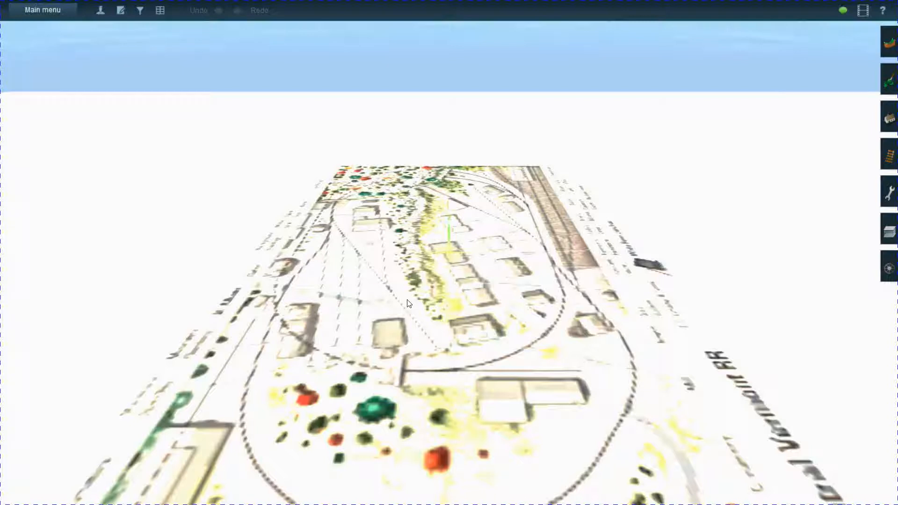
# - Examine the Centrl Vermont RR basemap on the baseboard from above, at several rotations, both close up and as a whole
pyautogui.scroll(-5, 457, 359)
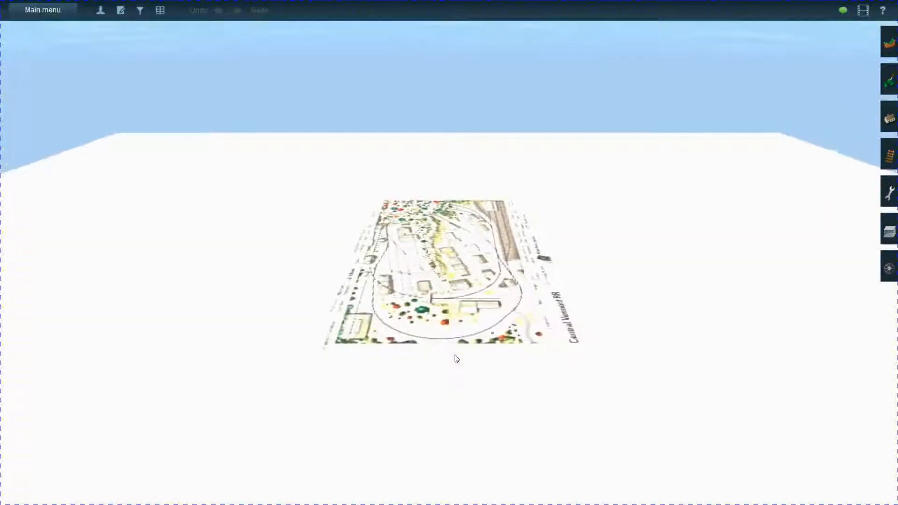
pyautogui.moveTo(457, 359); pyautogui.dragTo(458, 344, button='middle')
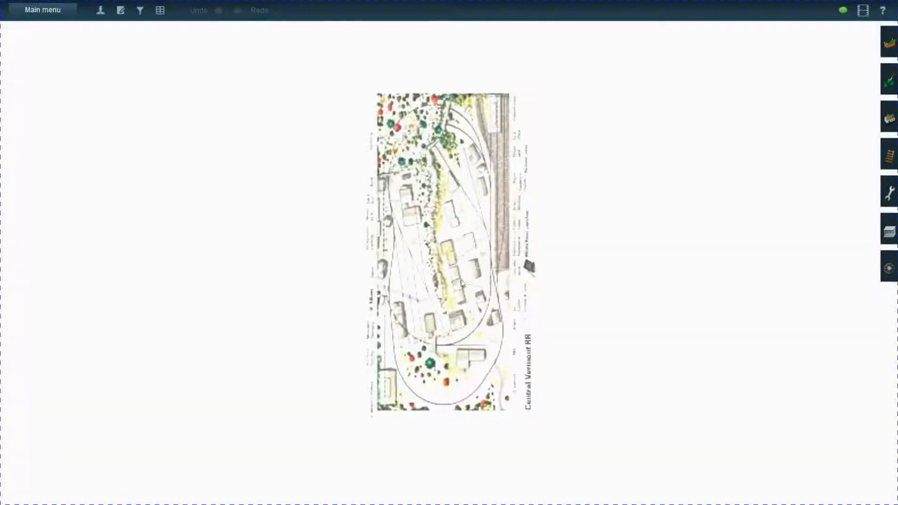
pyautogui.scroll(8, 462, 283)
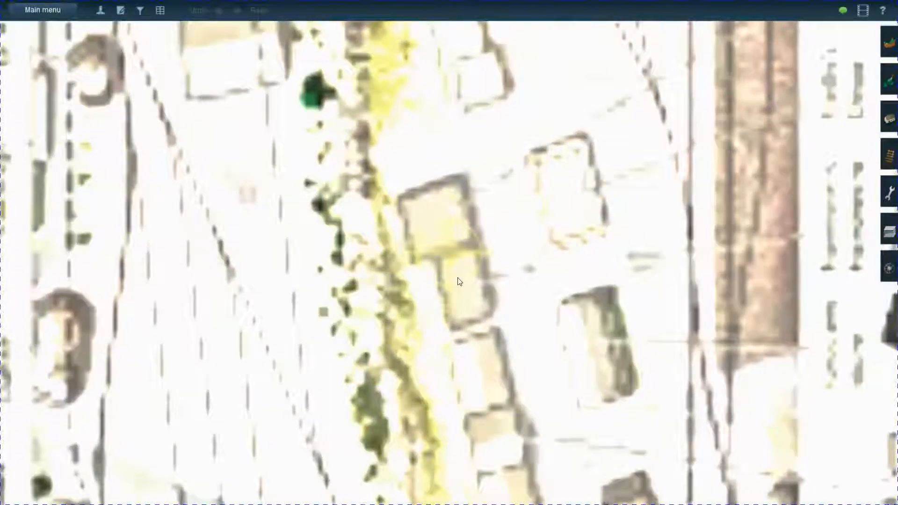
pyautogui.moveTo(457, 279); pyautogui.dragTo(453, 281, button='middle')
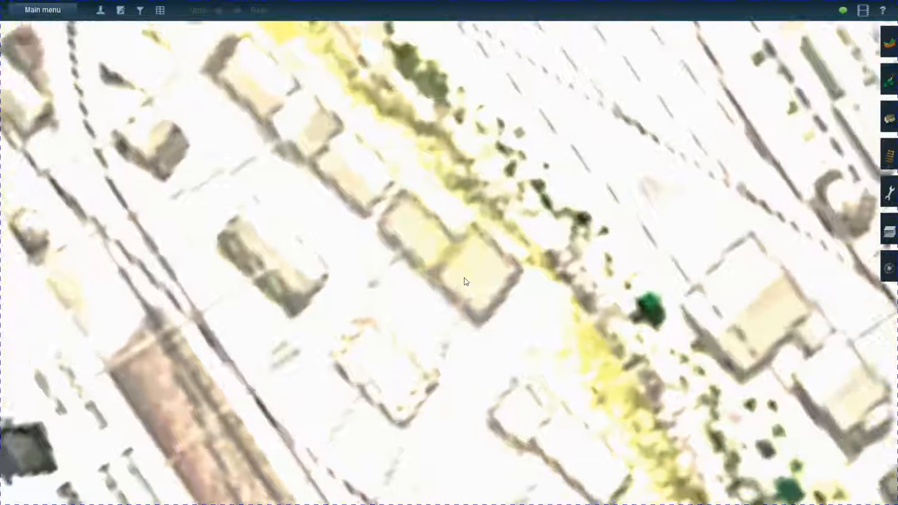
pyautogui.press('Left')
pyautogui.scroll(-5, 468, 276)
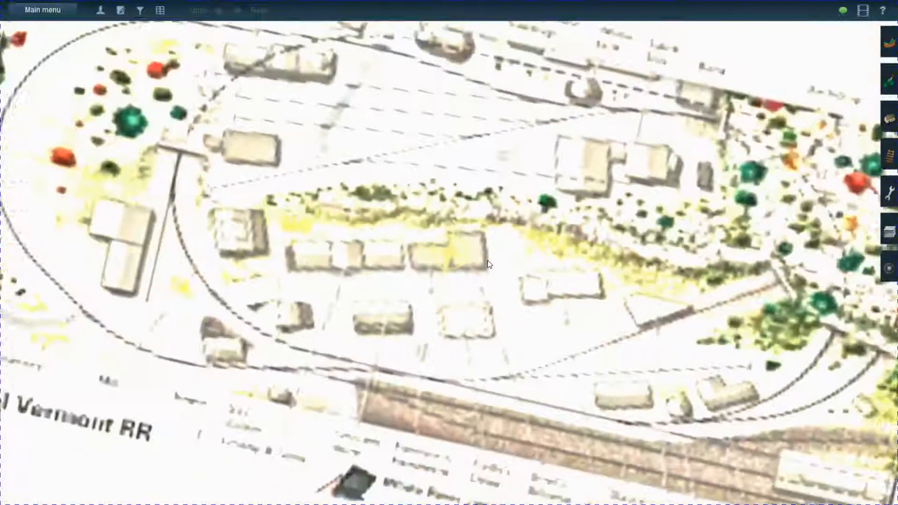
pyautogui.press('Left')
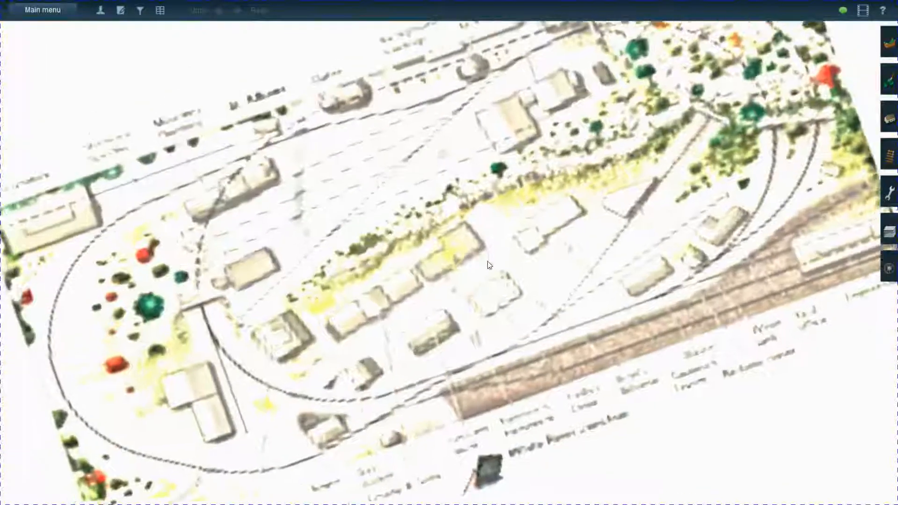
pyautogui.press('Right')
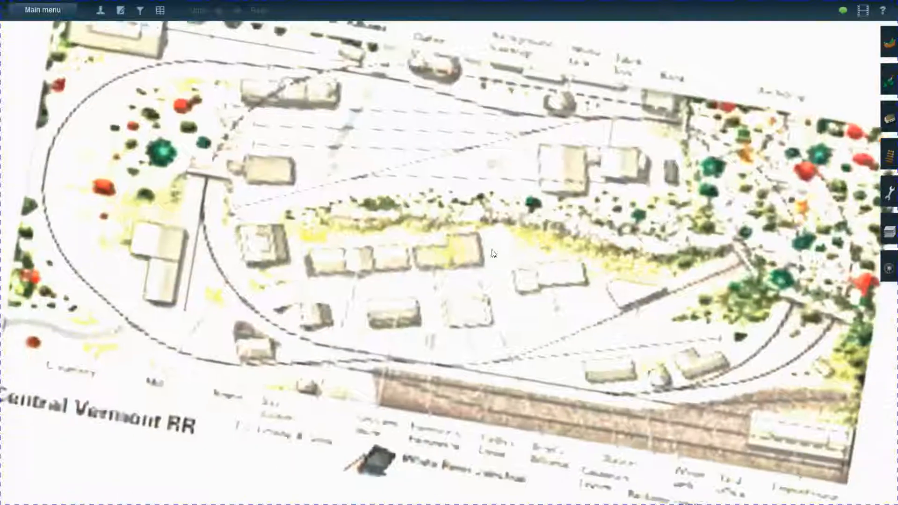
pyautogui.scroll(-5, 485, 232)
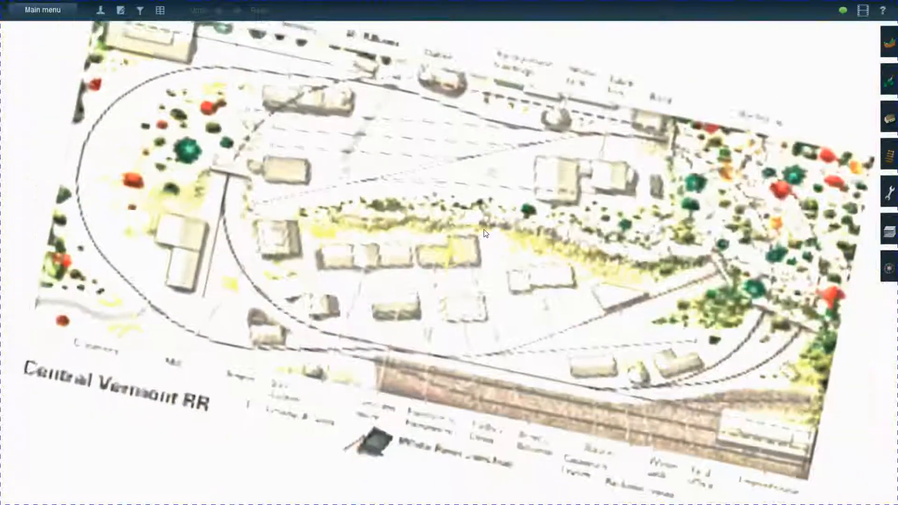
pyautogui.scroll(10, 482, 231)
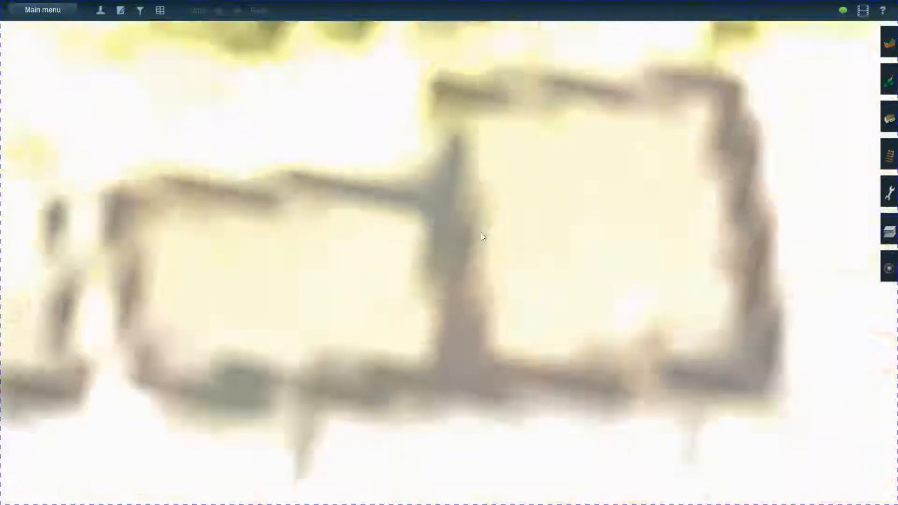
pyautogui.scroll(-8, 474, 249)
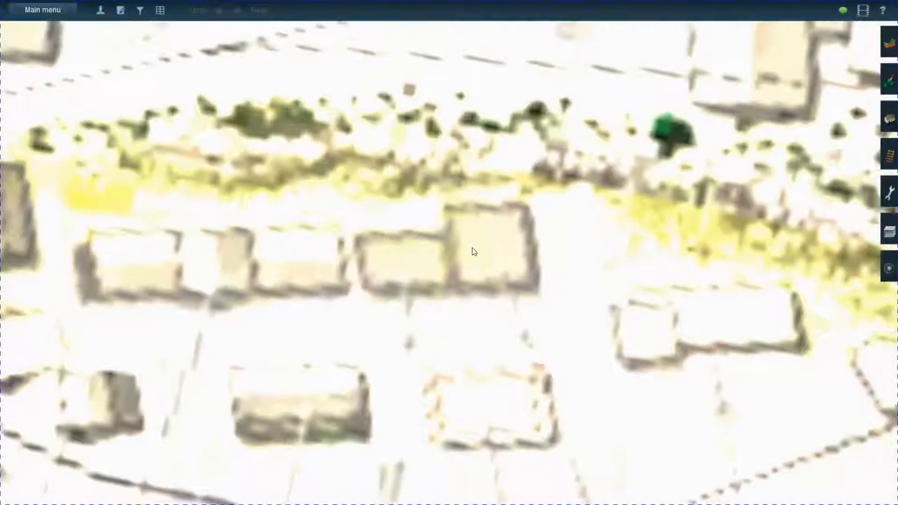
pyautogui.scroll(-8, 473, 251)
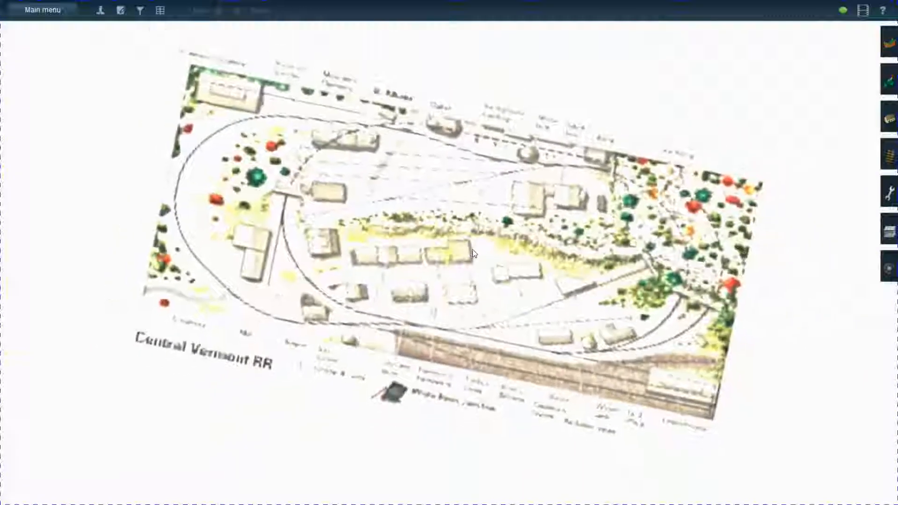
pyautogui.scroll(3, 473, 253)
pyautogui.scroll(2, 474, 253)
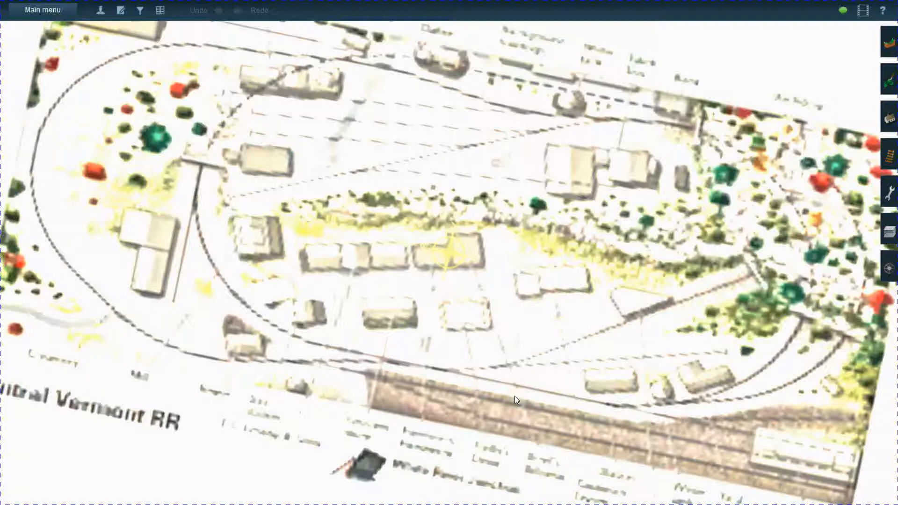
pyautogui.press('super')
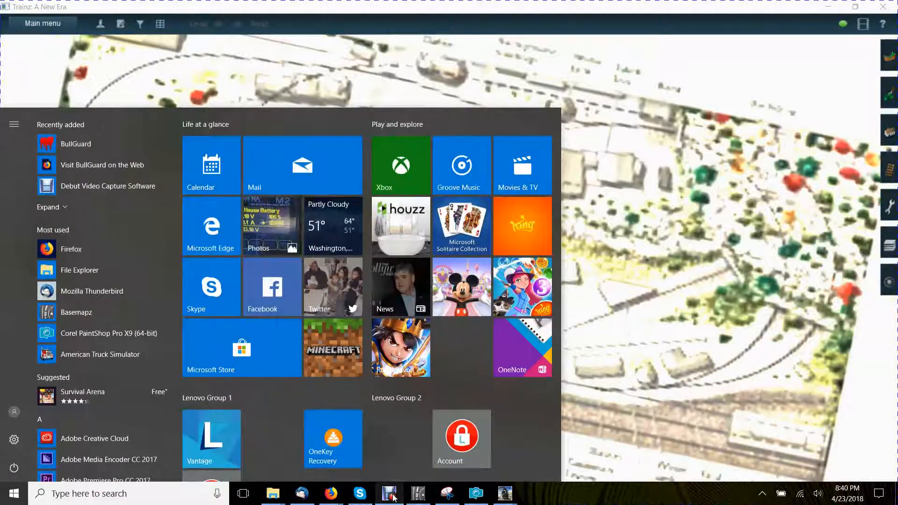
pyautogui.moveTo(394, 497)
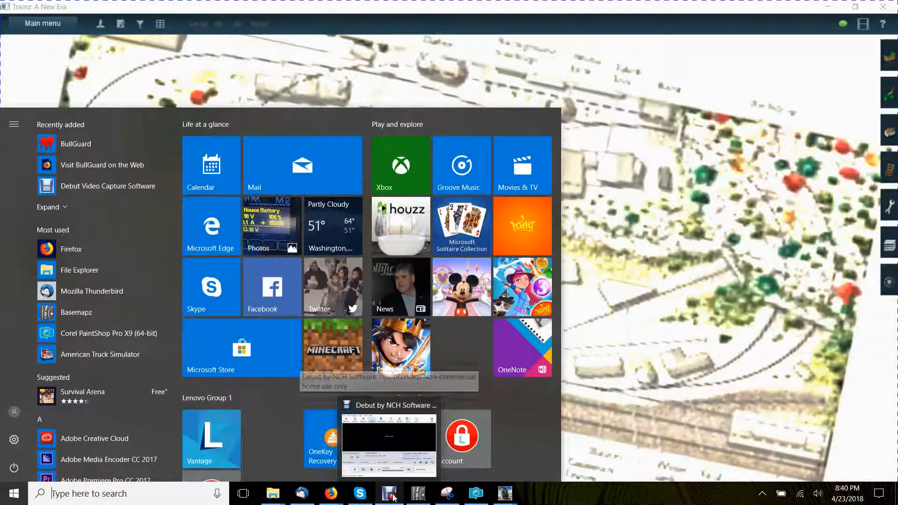